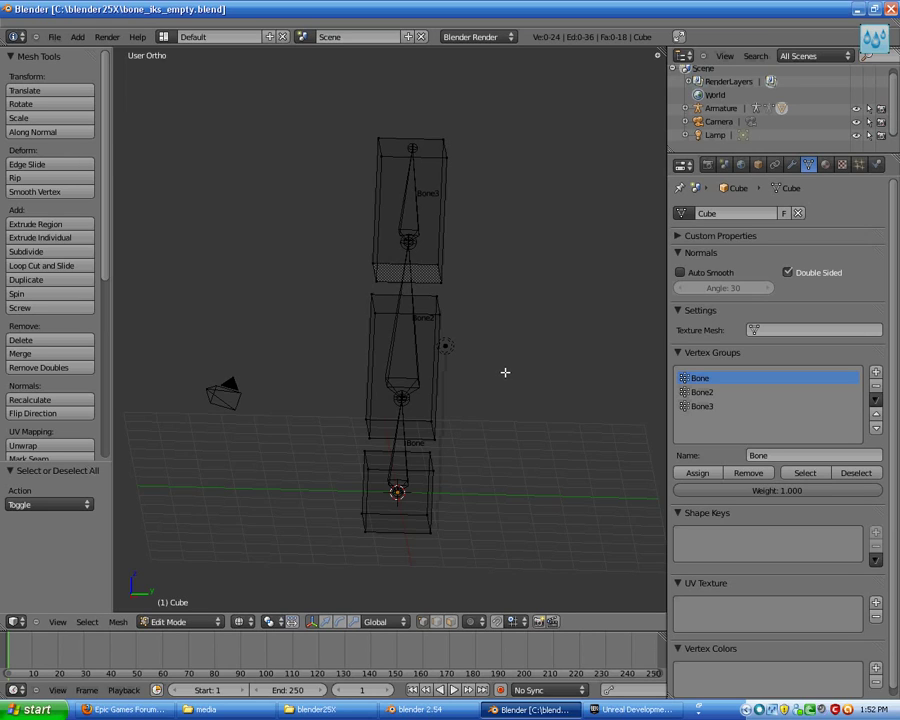
# Leave mesh editing for Object Mode and add an Empty at the scene origin.
pyautogui.keyDown('shift'); pyautogui.moveTo(476, 313); pyautogui.dragTo(491, 336, button='middle'); pyautogui.keyUp('shift')
pyautogui.moveTo(485, 379); pyautogui.dragTo(446, 386, button='middle')
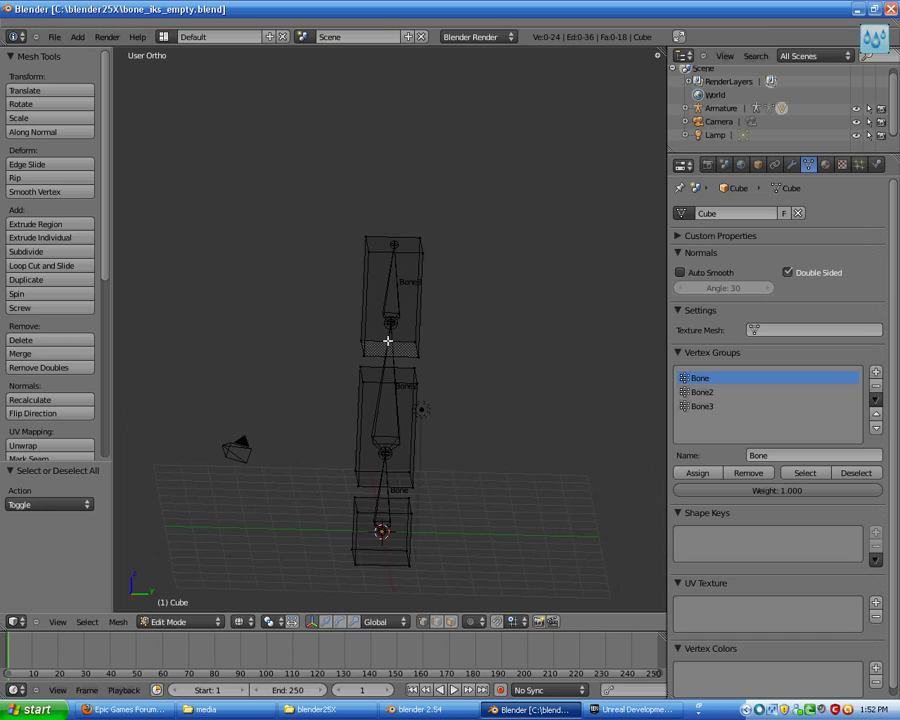
pyautogui.keyDown('shift'); pyautogui.moveTo(407, 302); pyautogui.dragTo(393, 361, button='middle'); pyautogui.keyUp('shift')
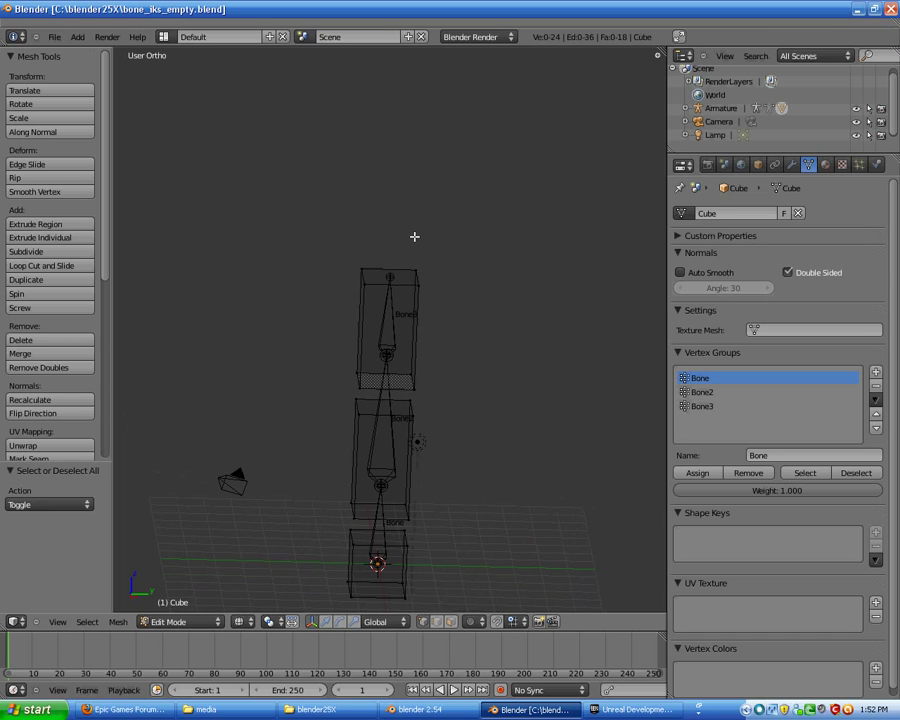
pyautogui.press('KP_3')
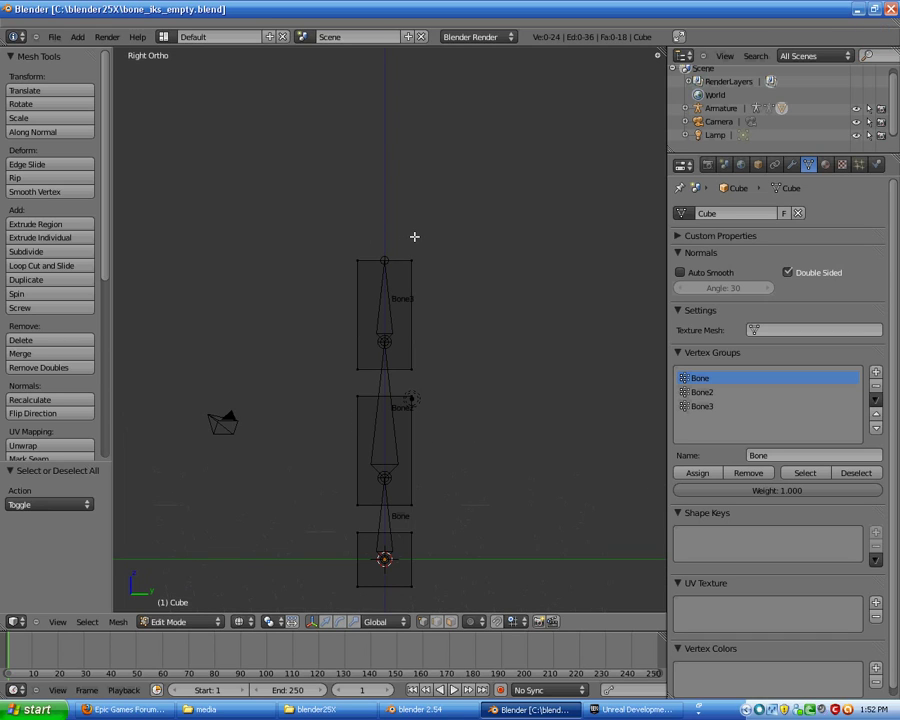
pyautogui.keyDown('shift'); pyautogui.moveTo(389, 248); pyautogui.dragTo(420, 241, button='middle'); pyautogui.keyUp('shift')
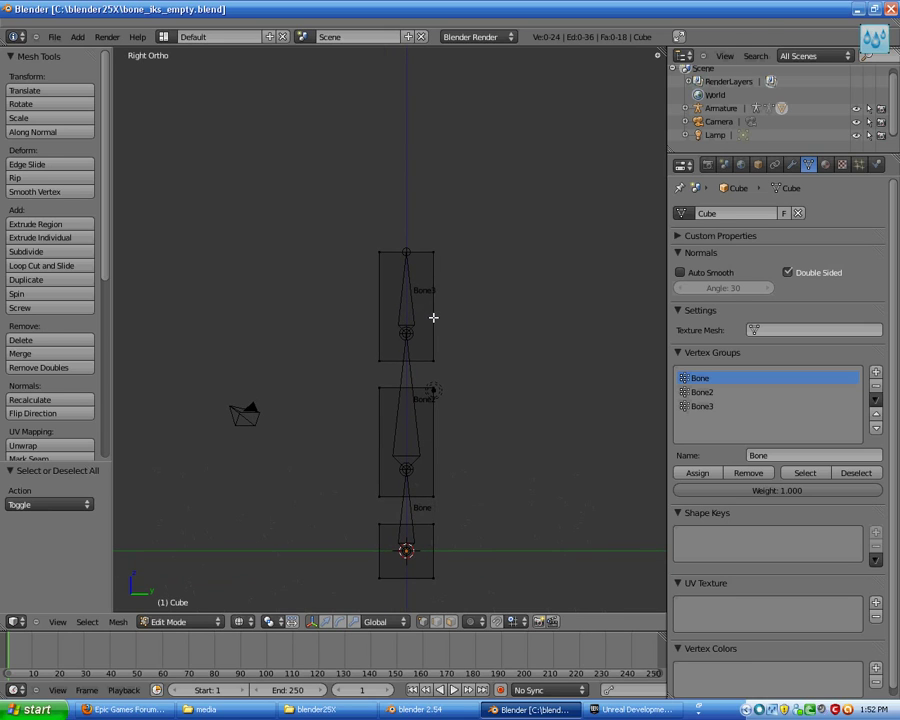
pyautogui.press('Tab')
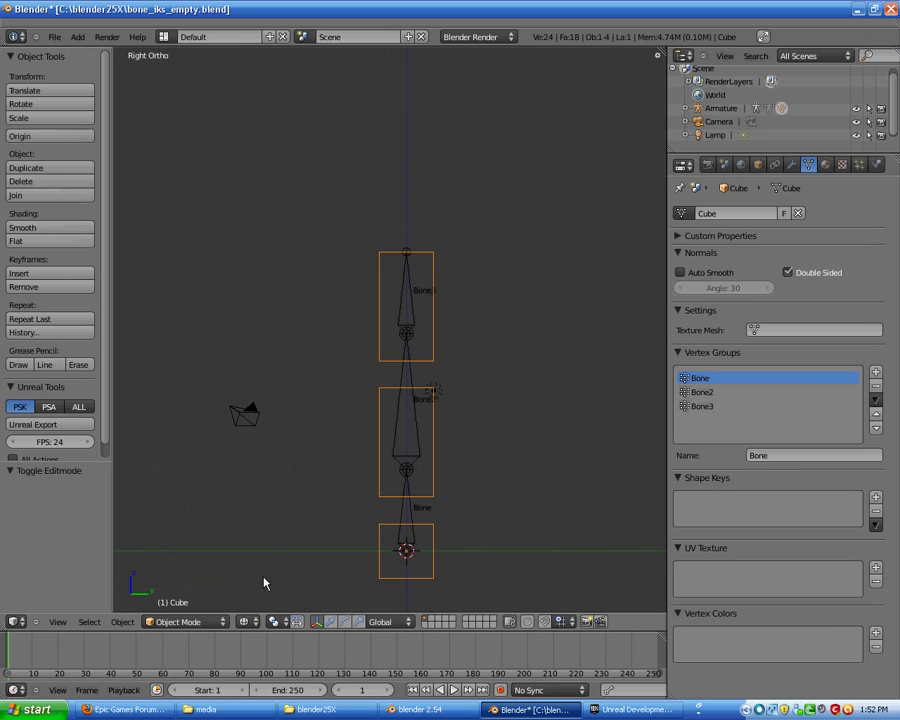
pyautogui.hotkey('shift', 'a')
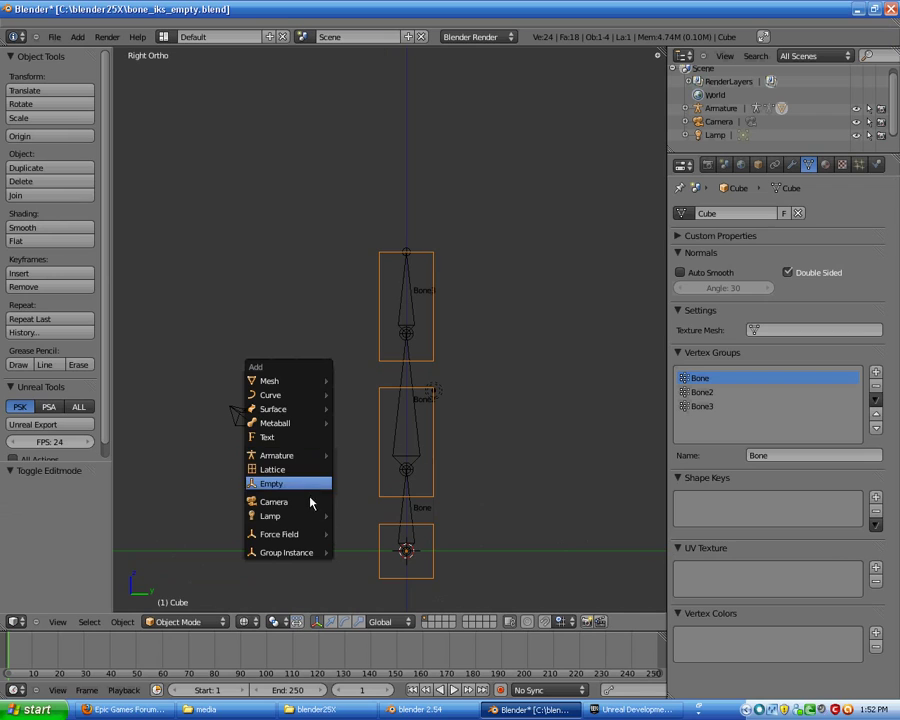
pyautogui.click(314, 484)
# Move the Empty 12 units up along Z so it sits just above the tip of Bone3.
pyautogui.keyDown('shift'); pyautogui.moveTo(434, 504); pyautogui.dragTo(452, 526, button='middle'); pyautogui.keyUp('shift')
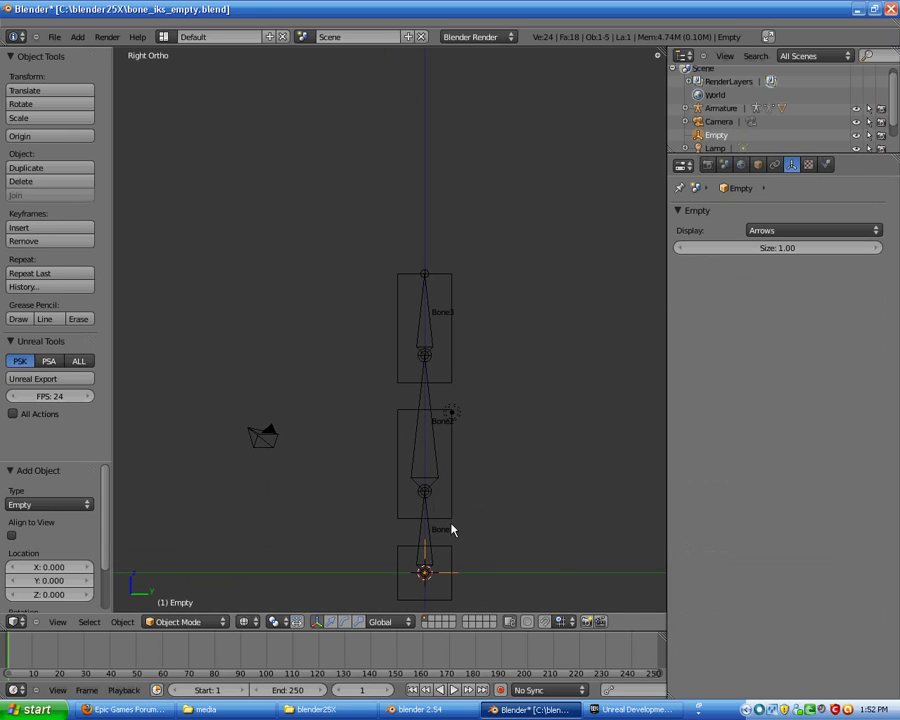
pyautogui.press('g')
pyautogui.keyDown('ctrl'); pyautogui.click(488, 249); pyautogui.keyUp('ctrl')
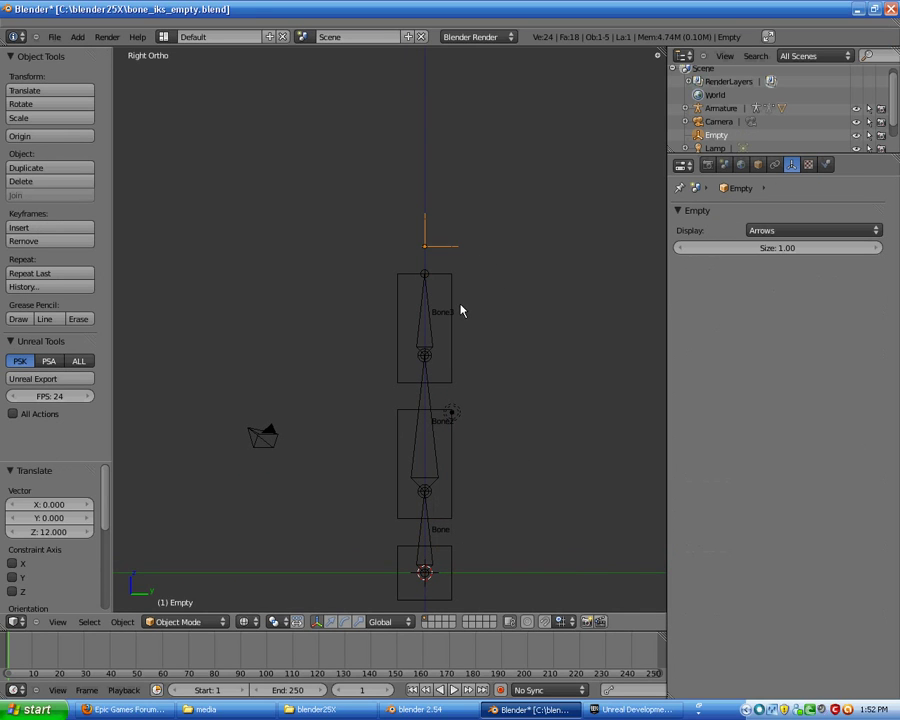
pyautogui.keyDown('shift'); pyautogui.moveTo(427, 295); pyautogui.dragTo(398, 277, button='middle'); pyautogui.keyUp('shift')
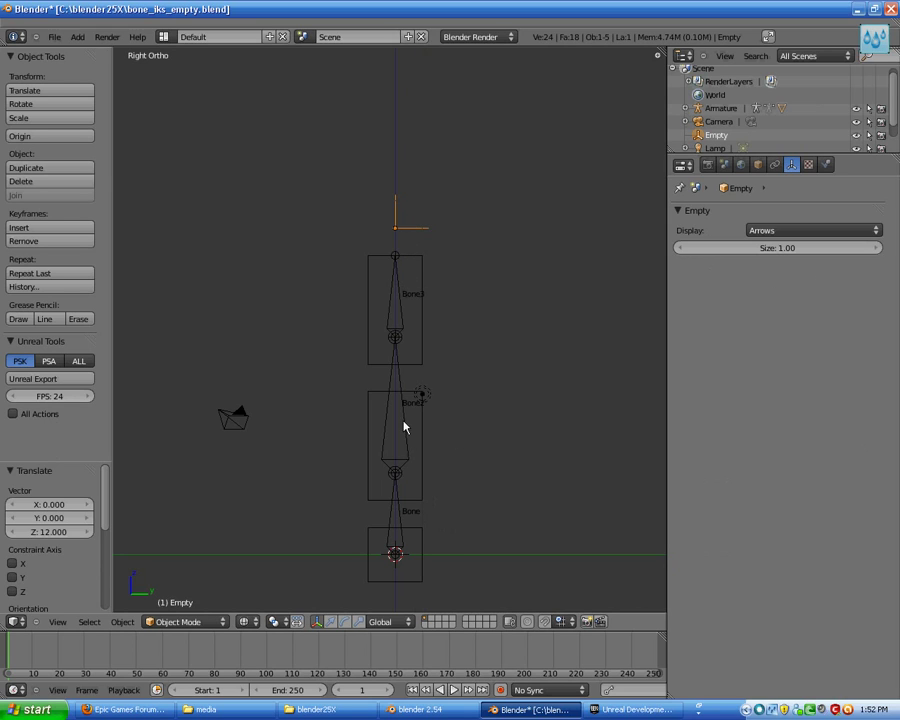
pyautogui.keyDown('shift'); pyautogui.moveTo(404, 427); pyautogui.dragTo(443, 421, button='middle'); pyautogui.keyUp('shift')
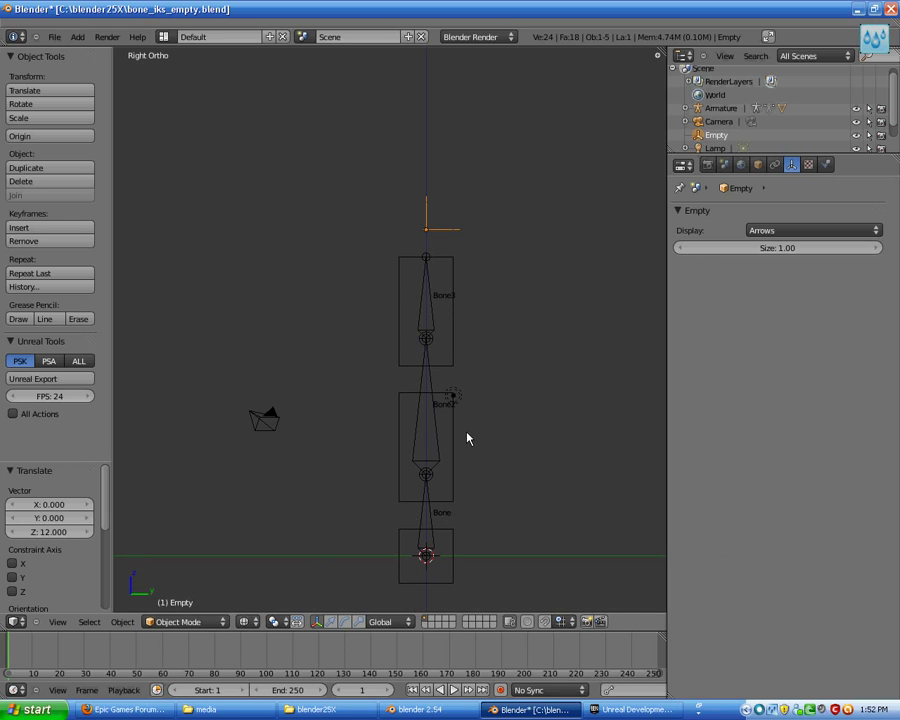
pyautogui.keyDown('shift'); pyautogui.moveTo(467, 437); pyautogui.dragTo(426, 430, button='middle'); pyautogui.keyUp('shift')
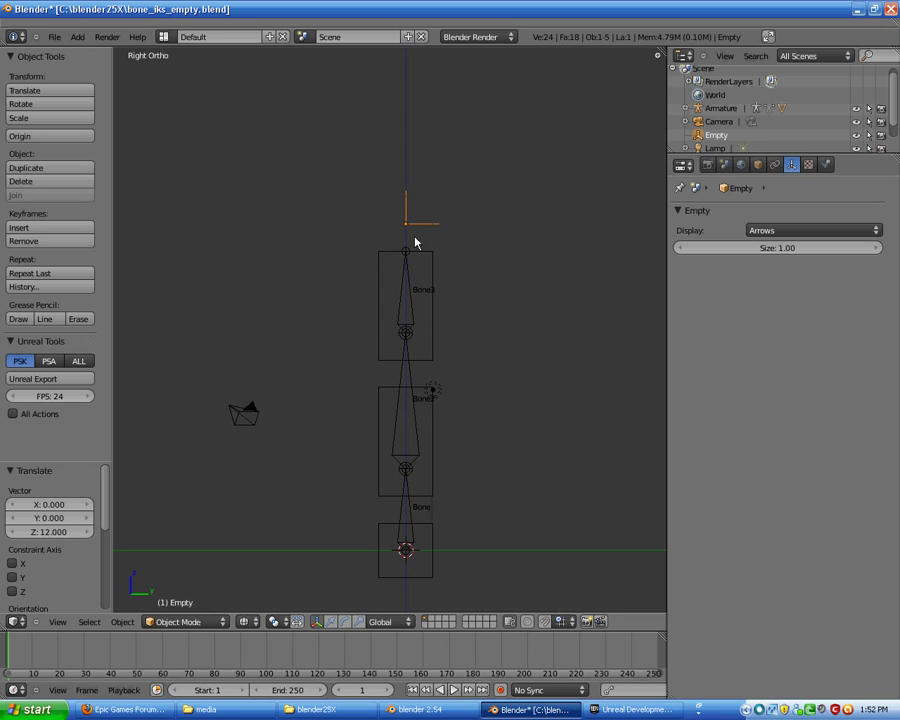
# Put the armature into Pose Mode and select Bone3.
pyautogui.rightClick(422, 307)
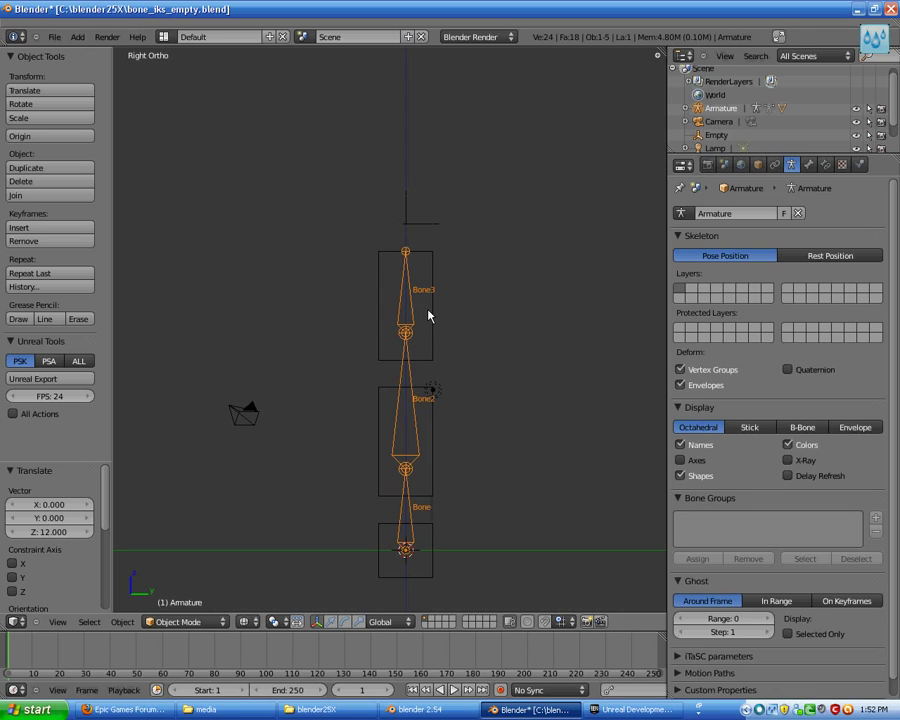
pyautogui.click(193, 622)
pyautogui.click(190, 578)
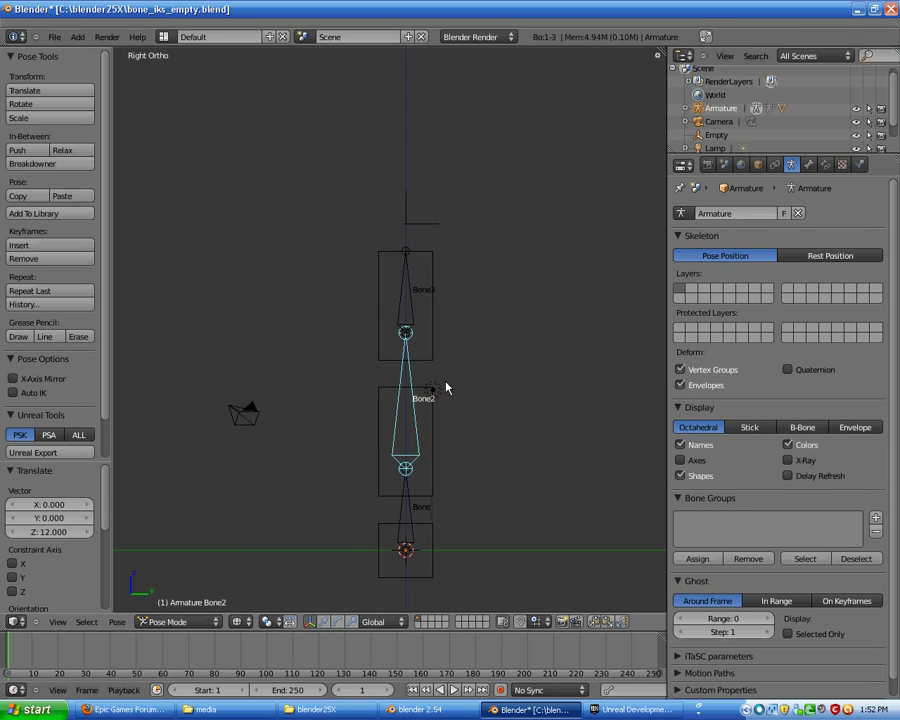
pyautogui.keyDown('shift'); pyautogui.moveTo(426, 337); pyautogui.dragTo(420, 372, button='middle'); pyautogui.keyUp('shift')
pyautogui.rightClick(403, 334)
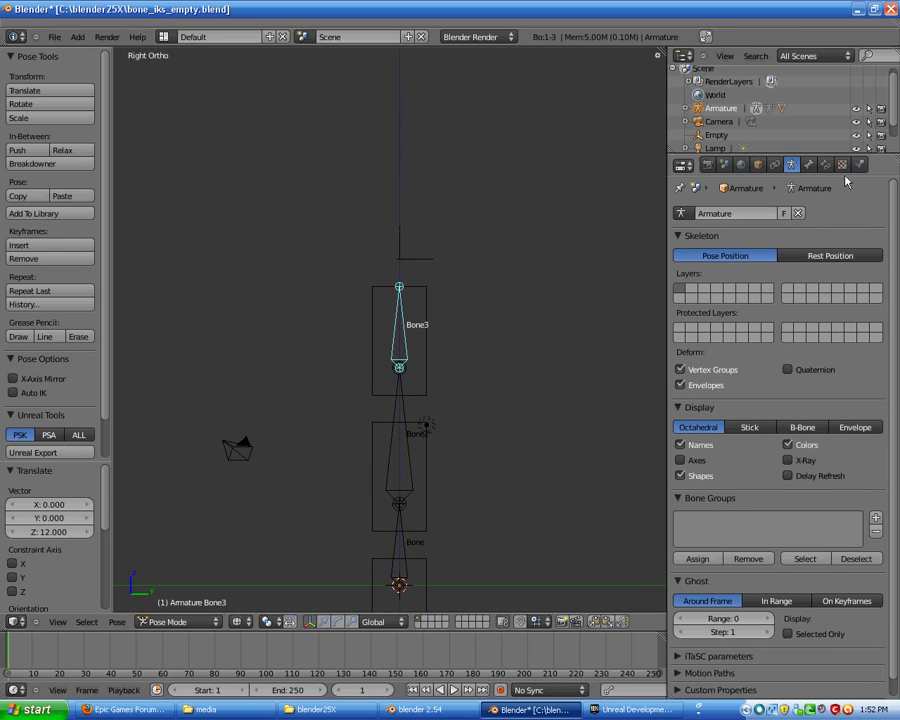
# Add an Inverse Kinematics constraint to Bone3 with the Empty as target and a chain length of 2.
pyautogui.moveTo(671, 205); pyautogui.dragTo(582, 205)
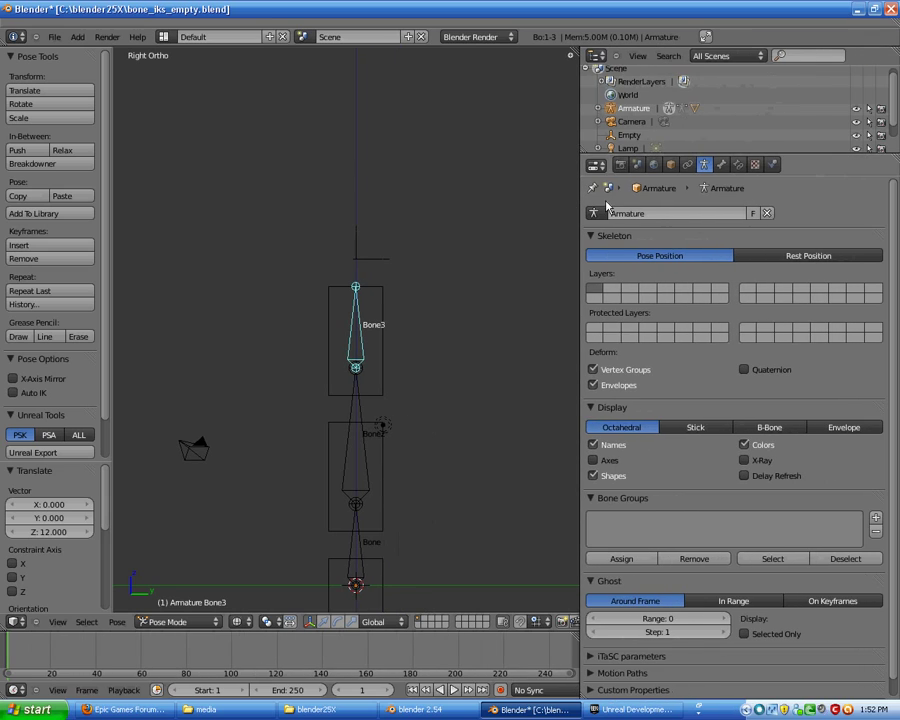
pyautogui.click(738, 165)
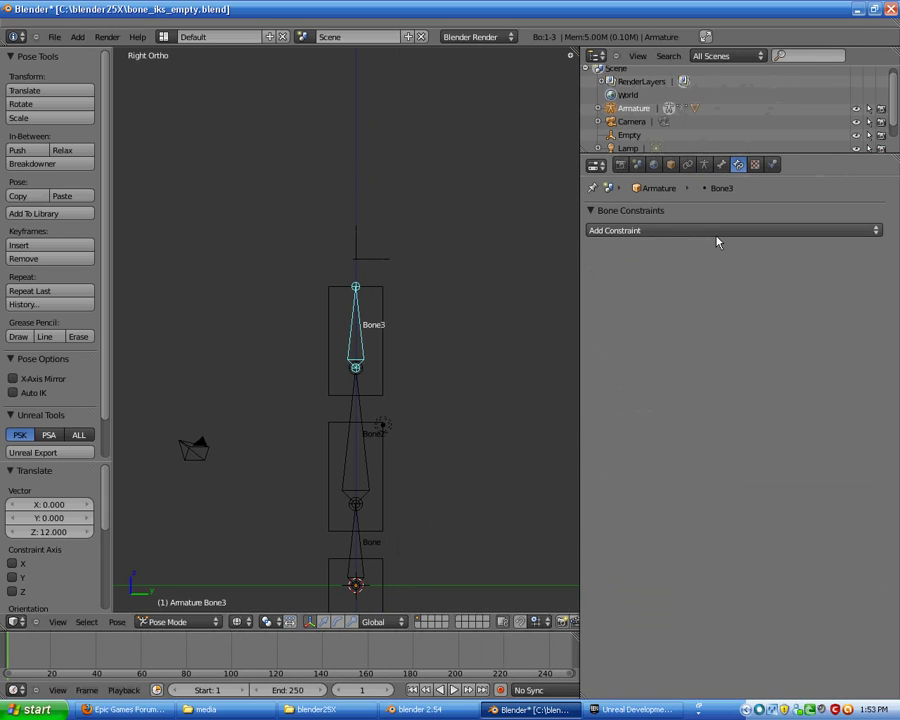
pyautogui.click(717, 233)
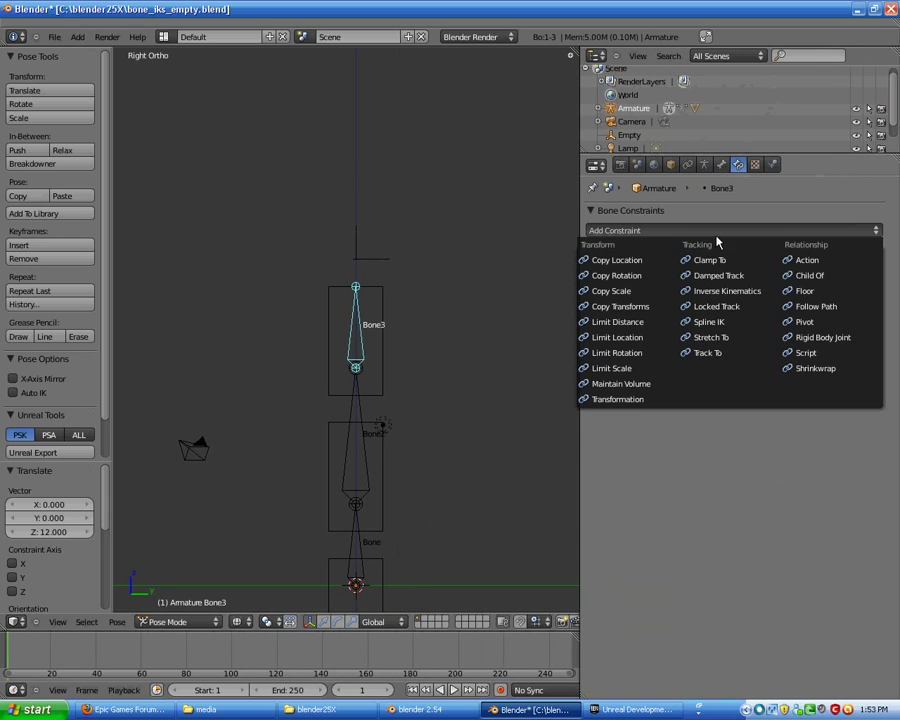
pyautogui.click(754, 299)
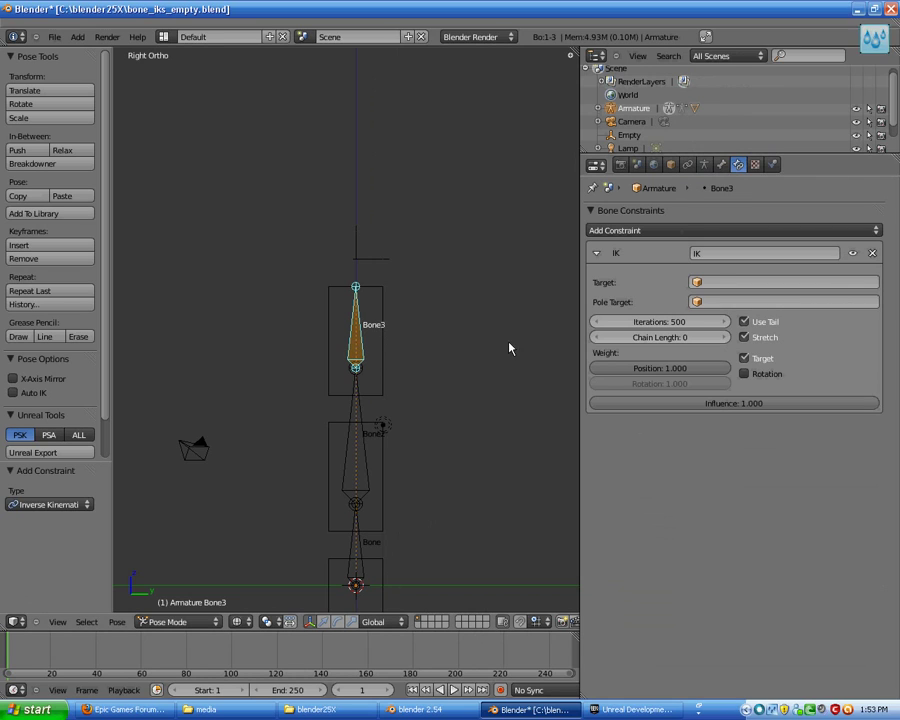
pyautogui.click(715, 283)
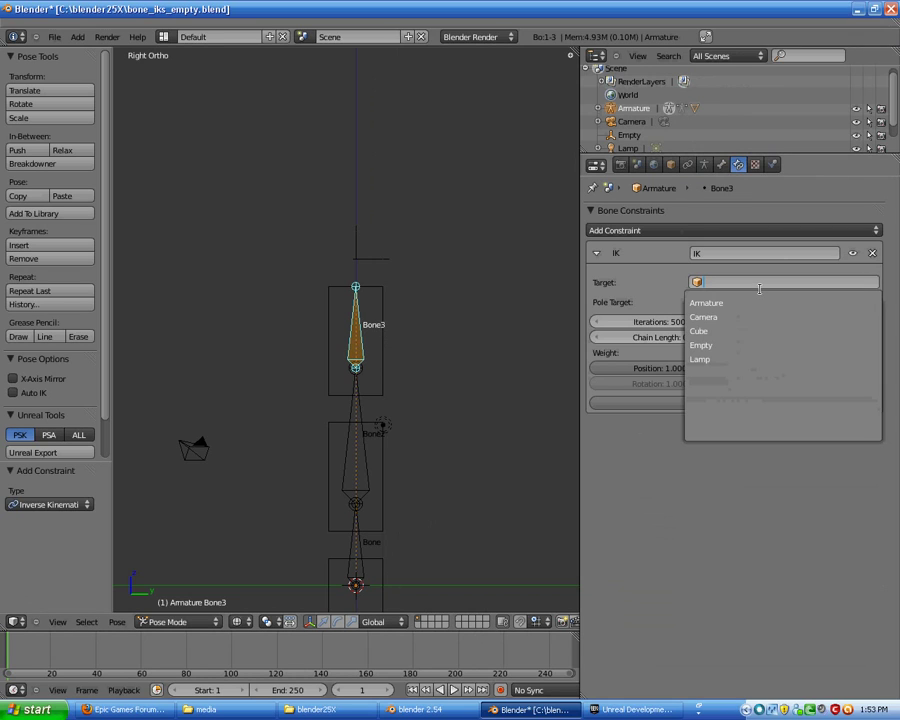
pyautogui.click(742, 346)
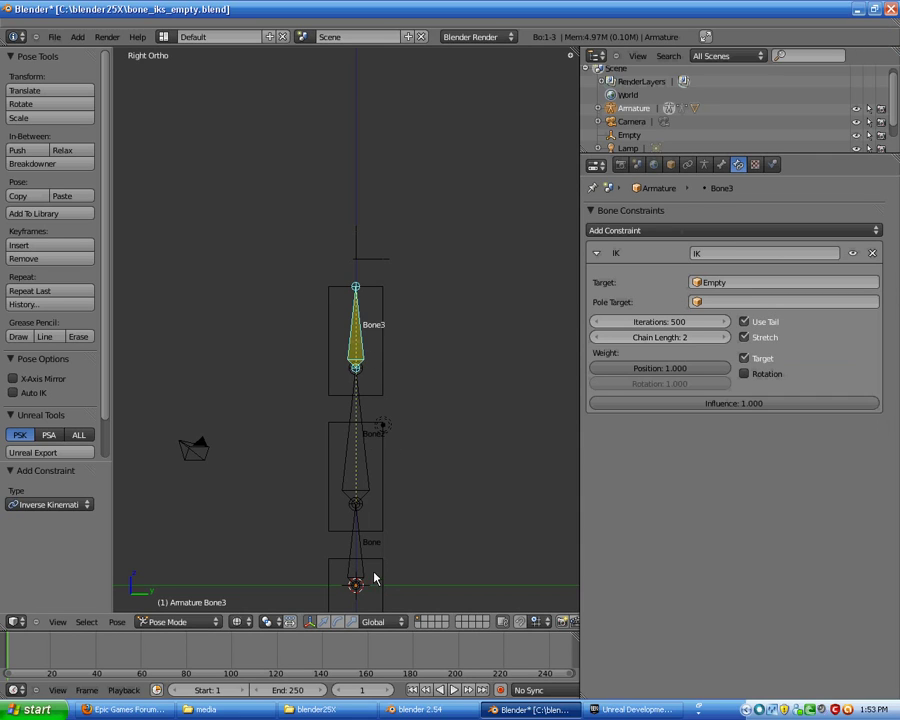
pyautogui.keyDown('shift'); pyautogui.moveTo(374, 410); pyautogui.dragTo(412, 408, button='middle'); pyautogui.keyUp('shift')
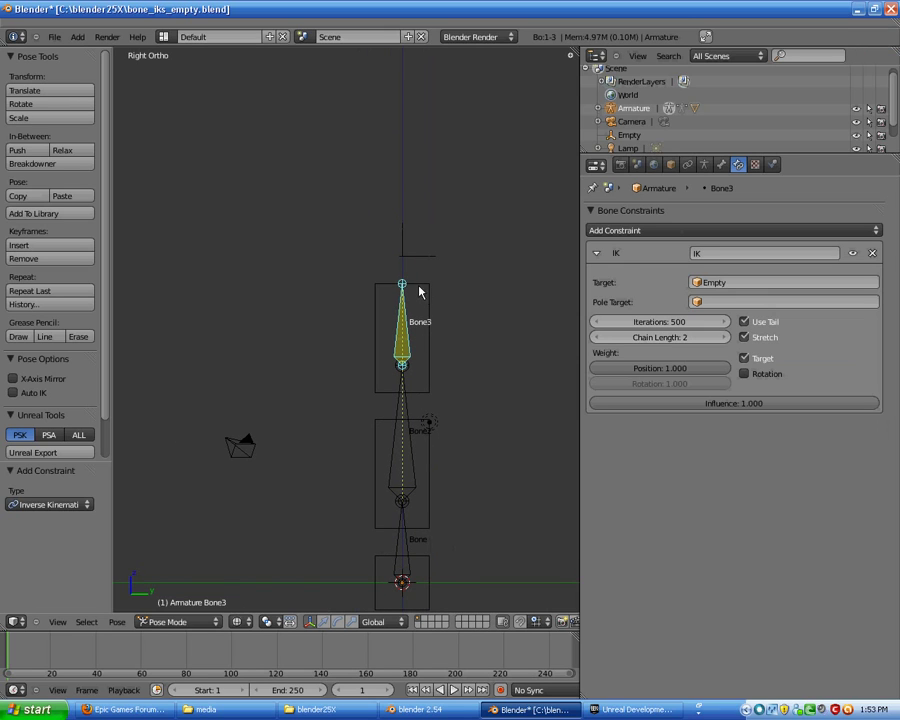
pyautogui.keyDown('shift'); pyautogui.moveTo(321, 283); pyautogui.dragTo(333, 297, button='middle'); pyautogui.keyUp('shift')
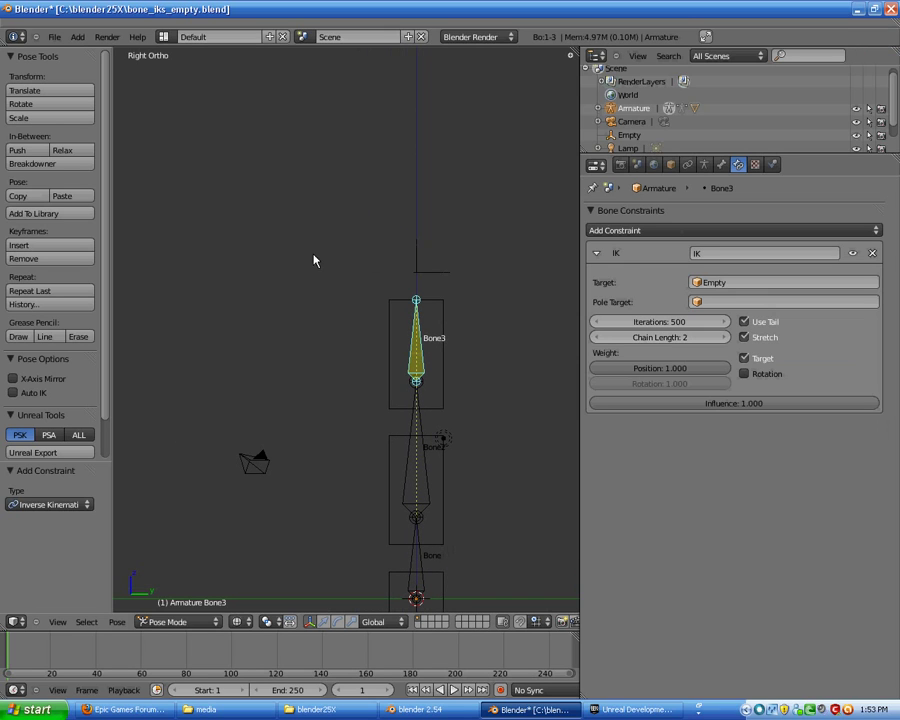
# Switch to the Animation screen layout and show the rig in a right orthographic wireframe view.
pyautogui.click(164, 37)
pyautogui.click(181, 58)
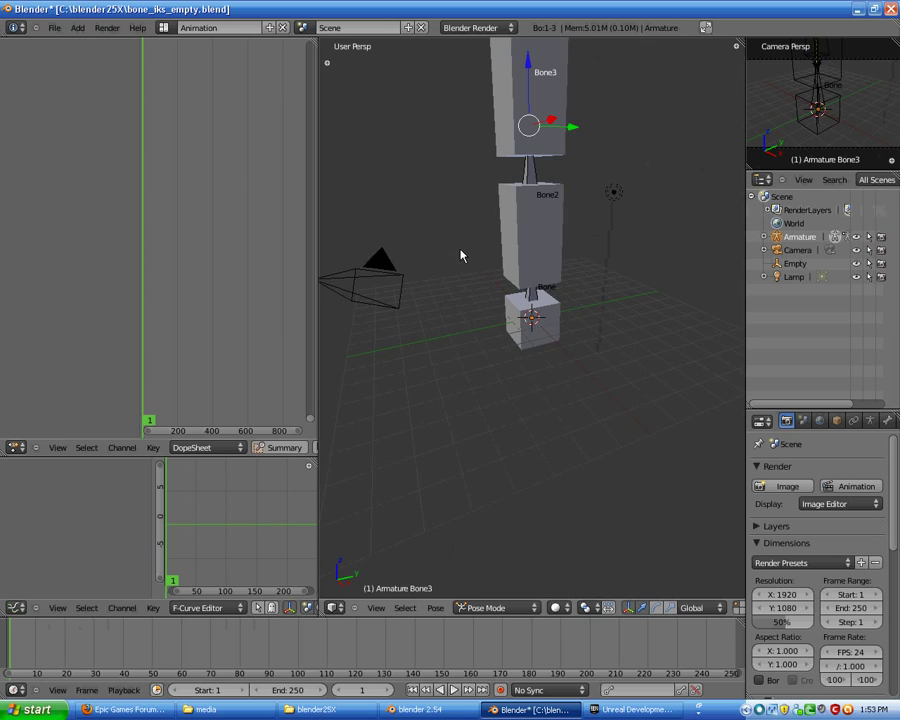
pyautogui.moveTo(462, 255); pyautogui.dragTo(474, 438, button='middle')
pyautogui.press('KP_3')
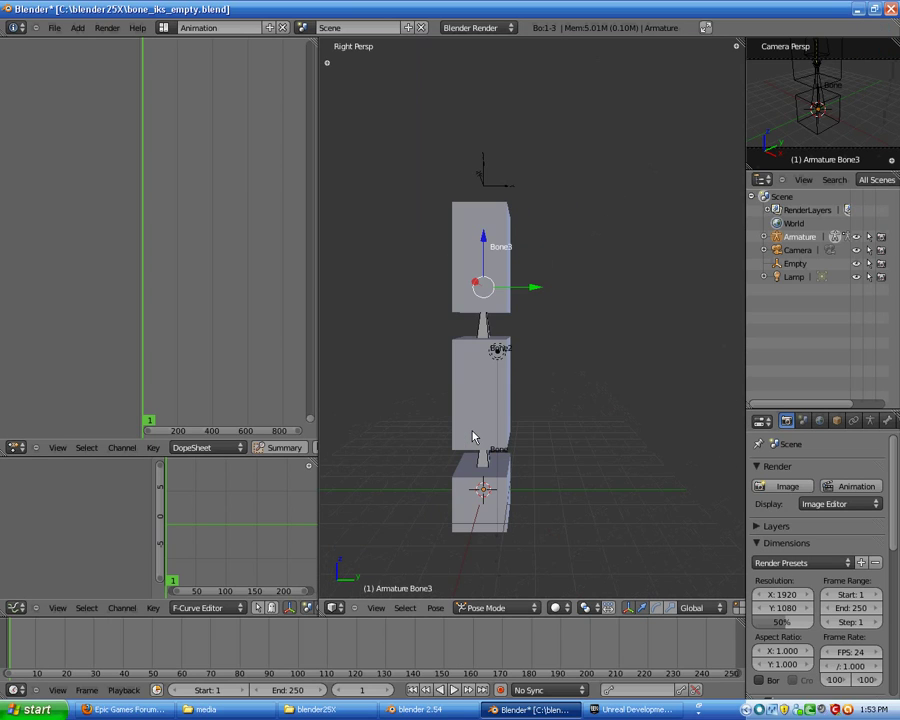
pyautogui.press('KP_5')
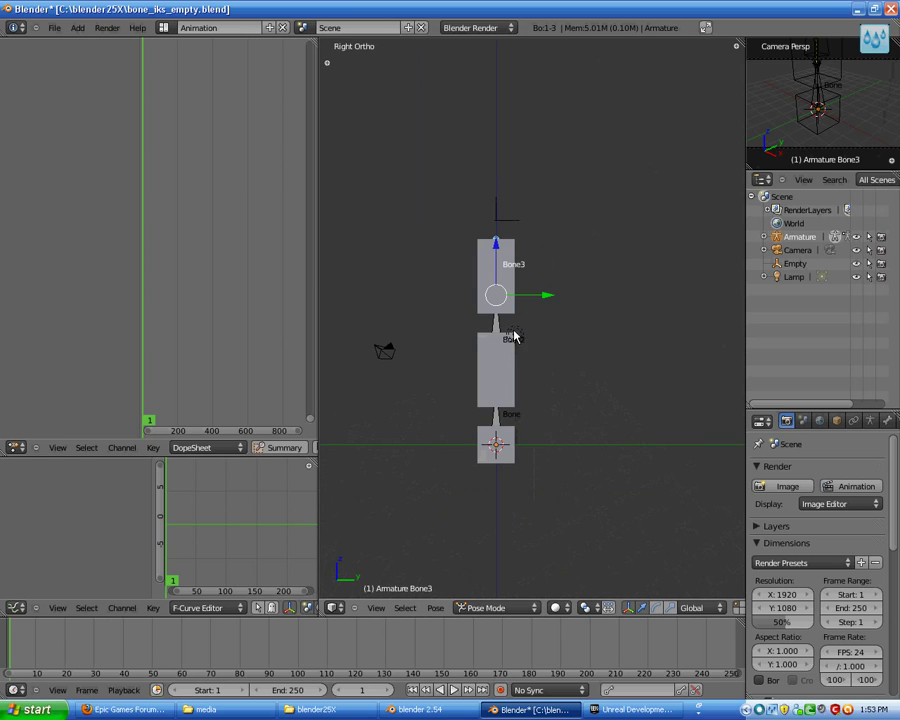
pyautogui.keyDown('shift'); pyautogui.moveTo(530, 311); pyautogui.dragTo(578, 322, button='middle'); pyautogui.keyUp('shift')
pyautogui.scroll(1, 578, 310)
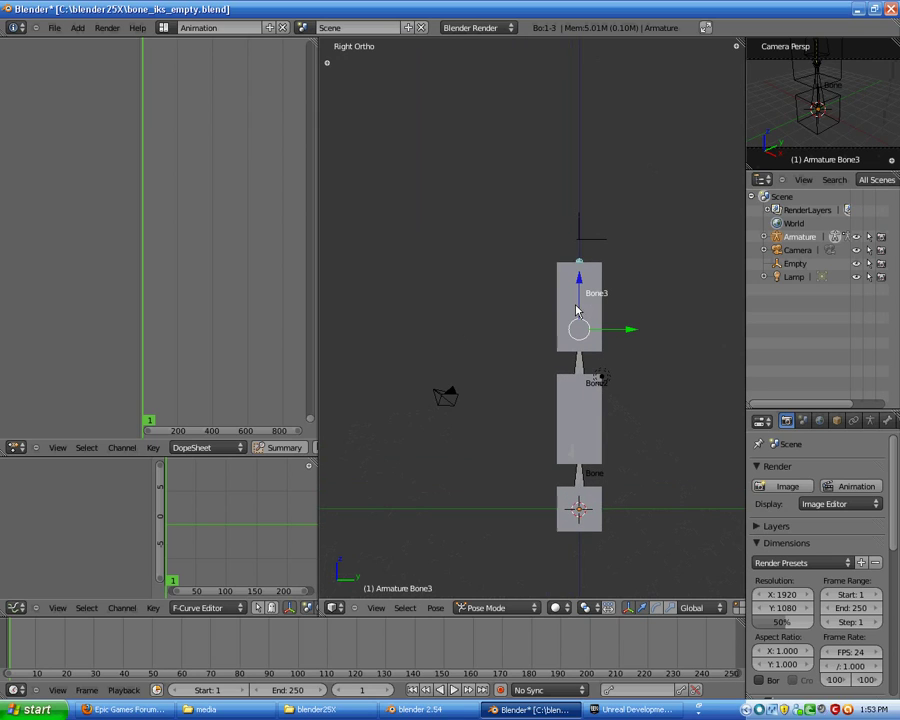
pyautogui.press('z')
pyautogui.keyDown('shift'); pyautogui.moveTo(583, 256); pyautogui.dragTo(510, 283, button='middle'); pyautogui.keyUp('shift')
# Select the Empty and change the DopeSheet to Action Editor mode.
pyautogui.rightClick(566, 237)
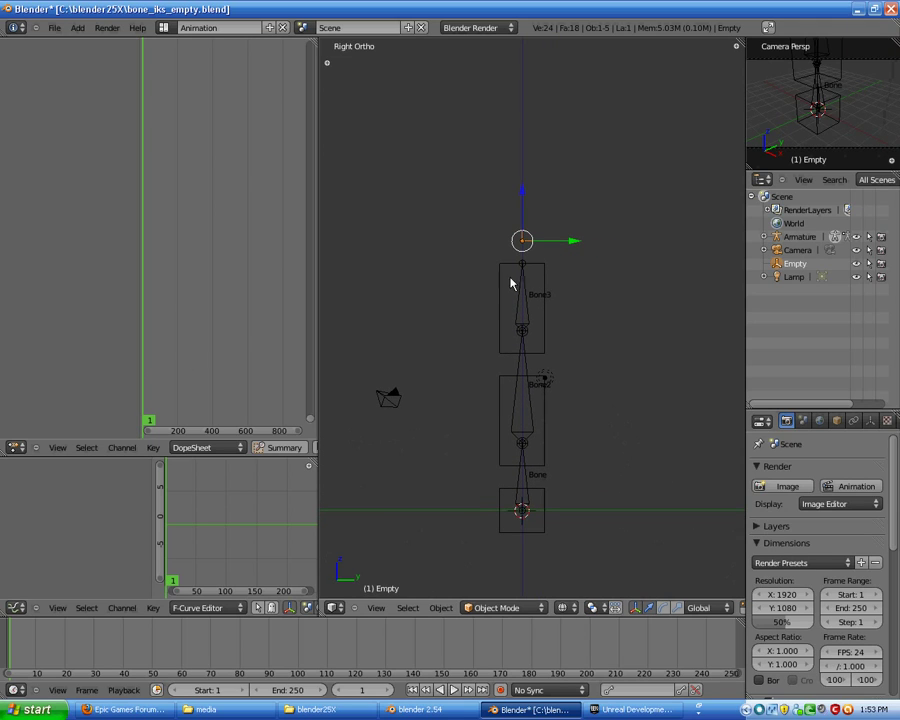
pyautogui.click(211, 447)
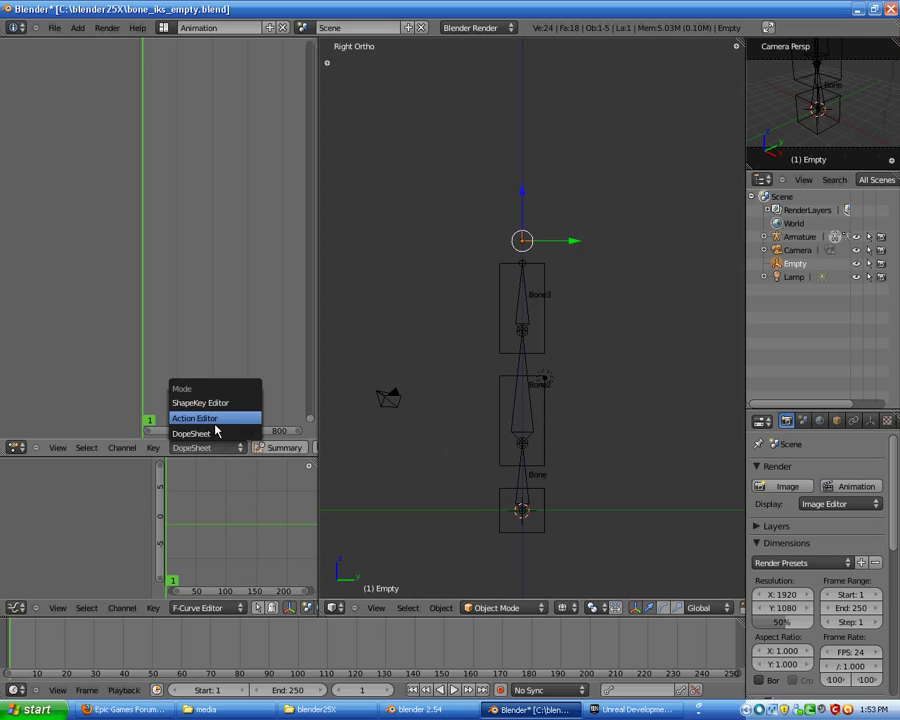
pyautogui.click(193, 419)
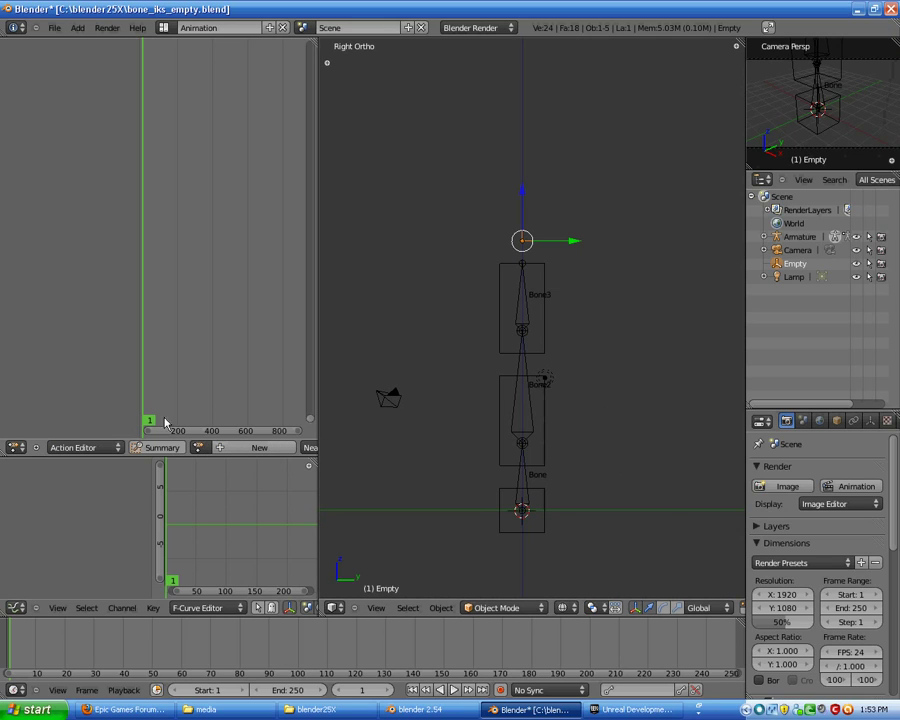
pyautogui.click(37, 607)
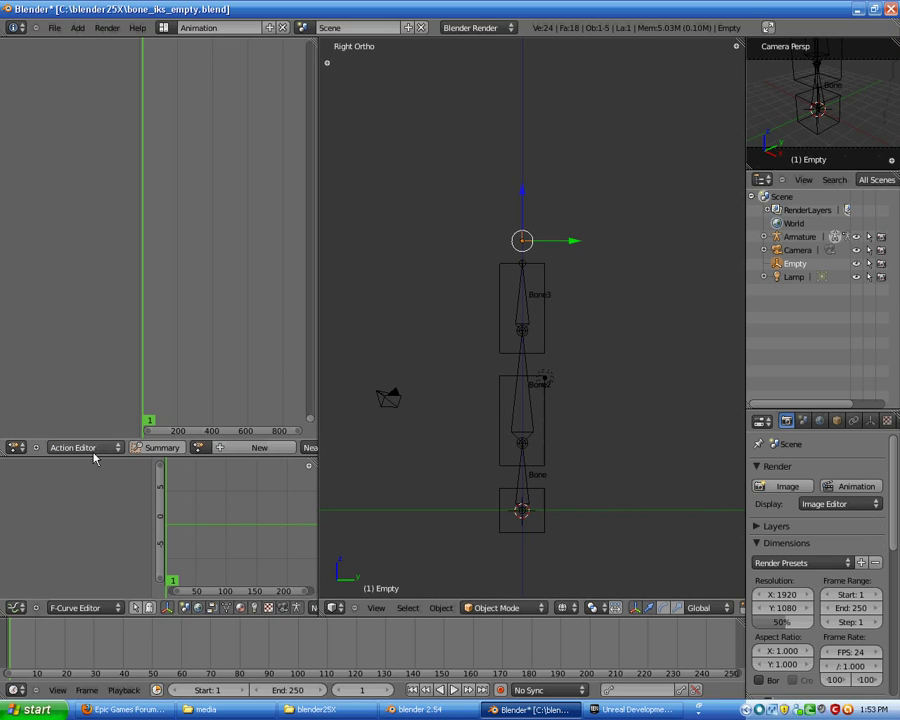
pyautogui.keyDown('shift'); pyautogui.moveTo(498, 268); pyautogui.dragTo(530, 261, button='middle'); pyautogui.keyUp('shift')
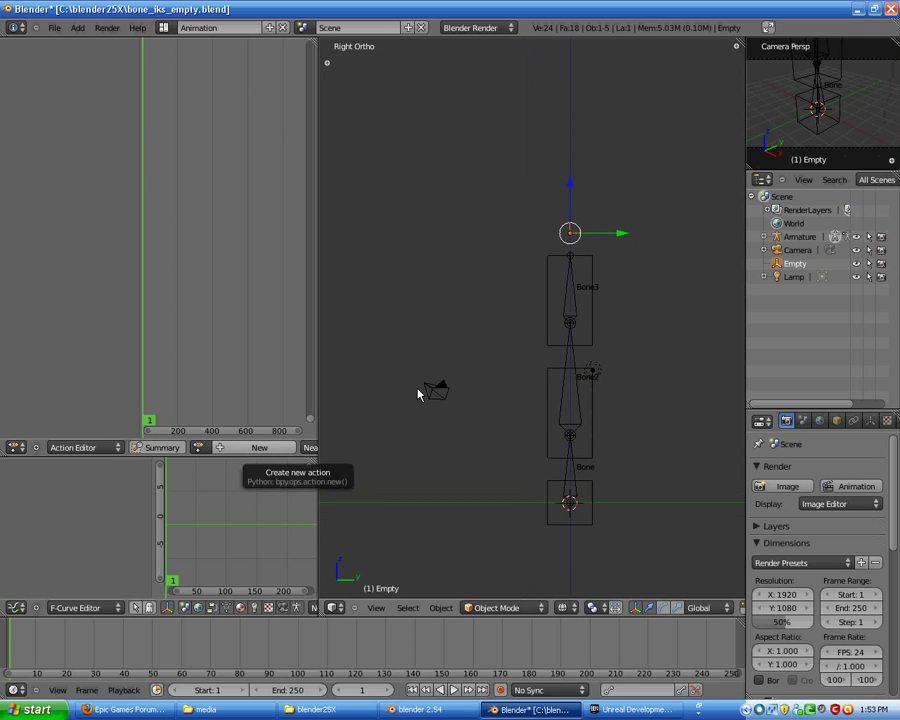
# Insert Location and Rotation keyframes for the Empty at frame 1.
pyautogui.press('i')
pyautogui.click(578, 250)
pyautogui.press('i')
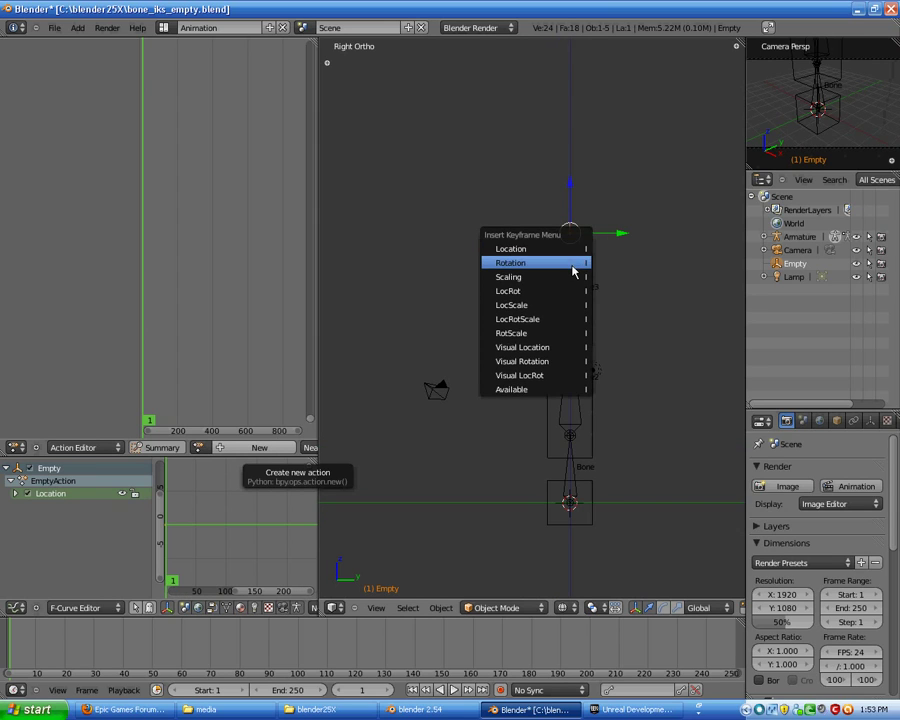
pyautogui.click(577, 262)
# At frame 10, move the Empty down to the camera's position and insert a Location keyframe for it.
pyautogui.click(389, 695)
pyautogui.click(389, 695)
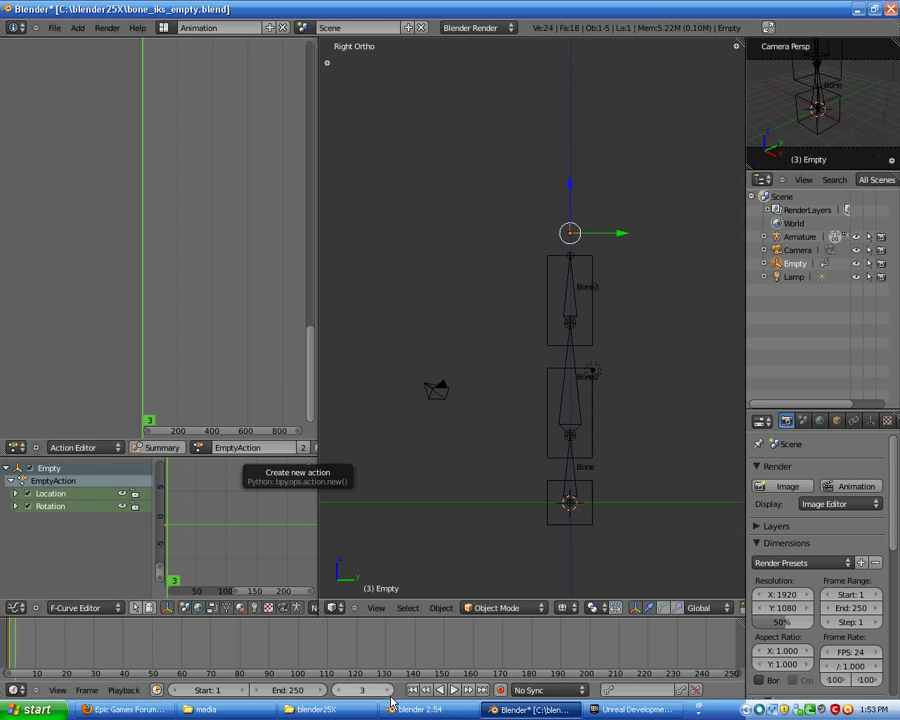
pyautogui.click(390, 696)
pyautogui.click(390, 696)
pyautogui.click(390, 696)
pyautogui.click(390, 696)
pyautogui.click(390, 696)
pyautogui.click(390, 696)
pyautogui.click(390, 696)
pyautogui.click(390, 696)
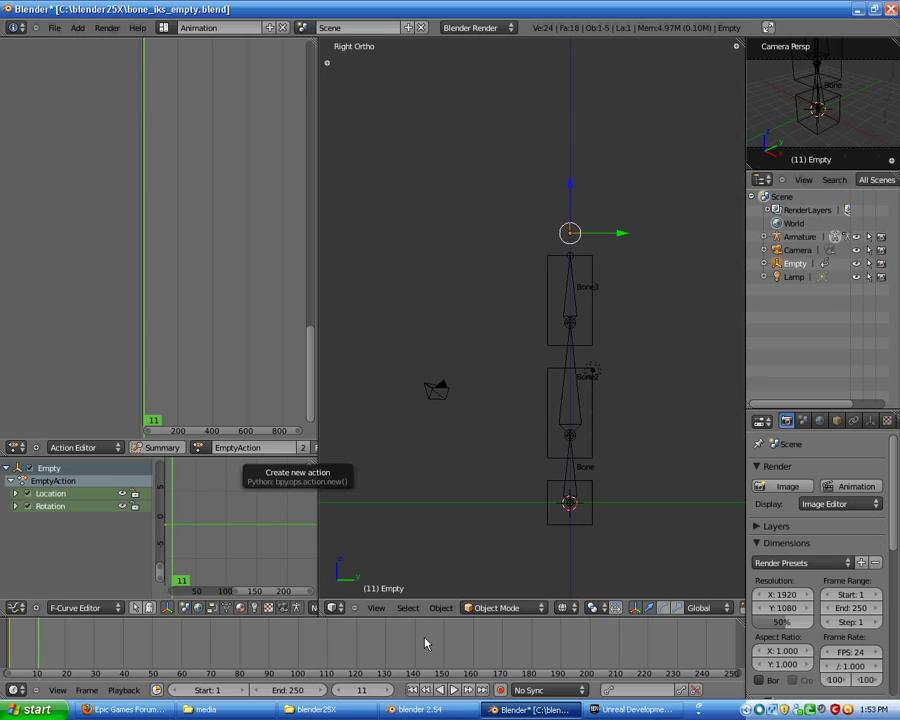
pyautogui.click(337, 690)
pyautogui.press('i')
pyautogui.click(544, 285)
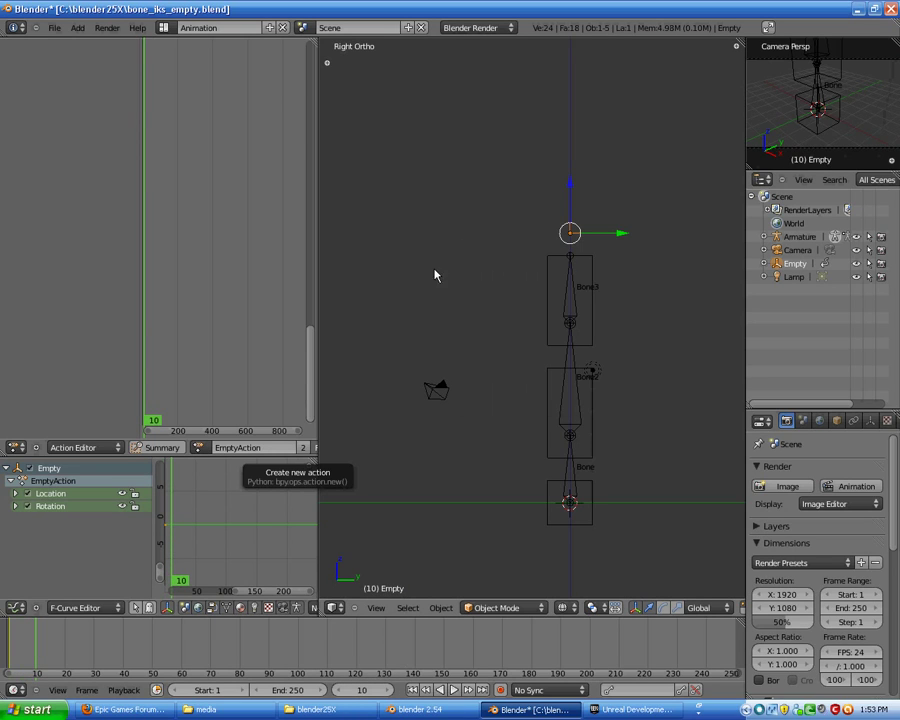
pyautogui.press('g')
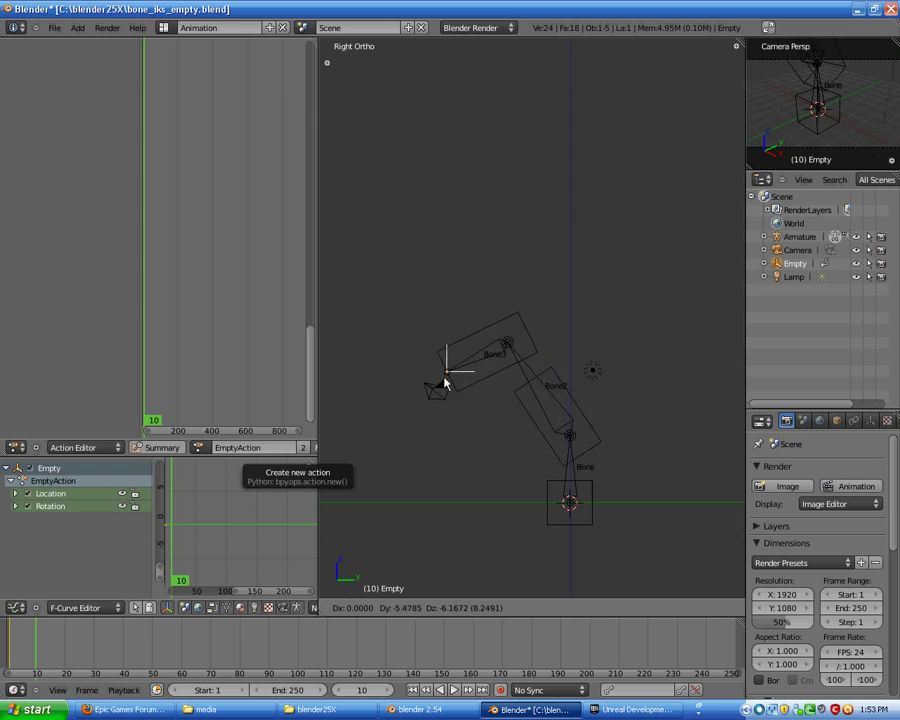
pyautogui.click(433, 397)
pyautogui.press('i')
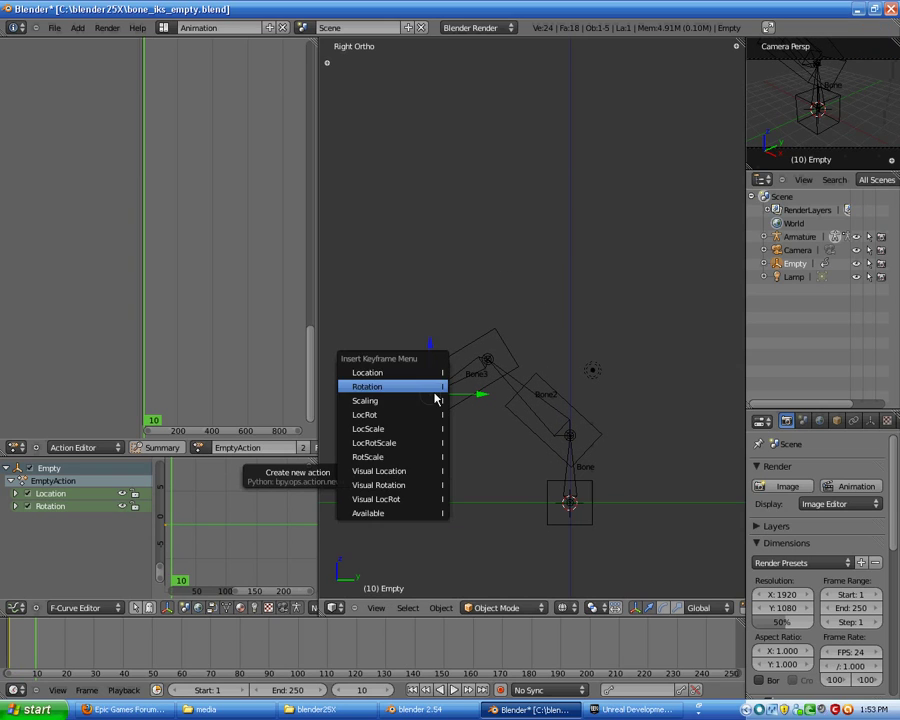
pyautogui.click(434, 372)
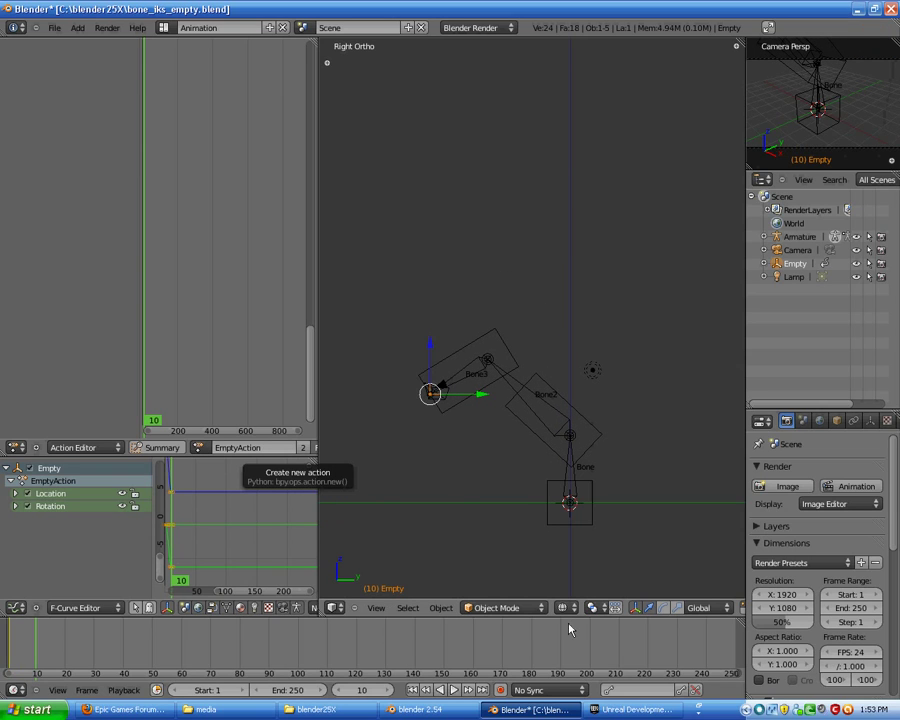
# At frame 20, lower the Empty along Z to the ground line and keyframe it there.
pyautogui.click(391, 690)
pyautogui.click(391, 690)
pyautogui.click(391, 690)
pyautogui.click(391, 690)
pyautogui.press('Right')
pyautogui.press('Right')
pyautogui.press('Right')
pyautogui.press('Right')
pyautogui.press('Right')
pyautogui.press('Right')
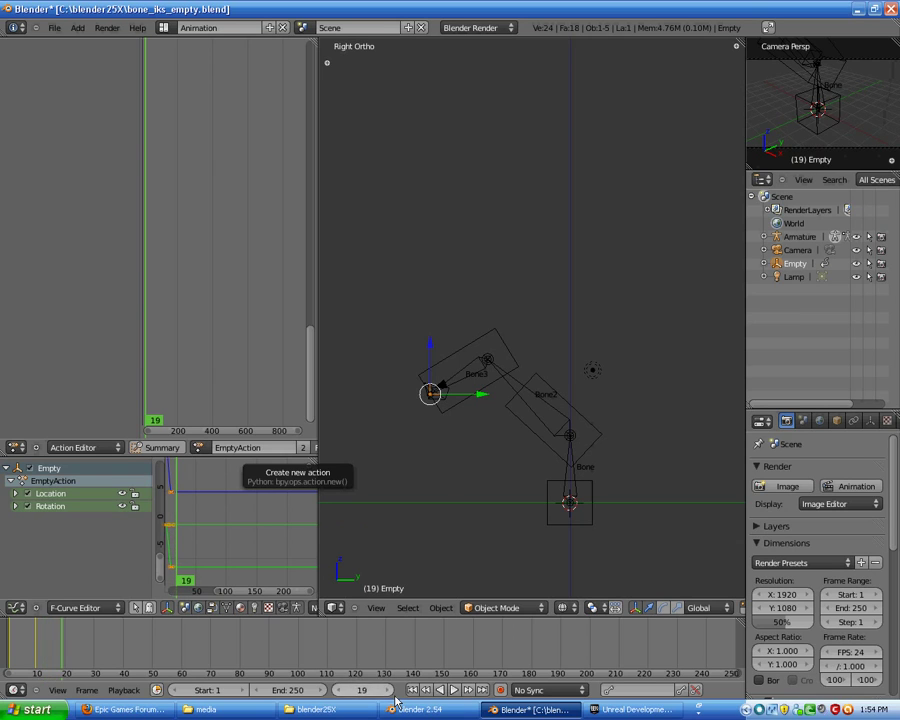
pyautogui.press('g')
pyautogui.press('z')
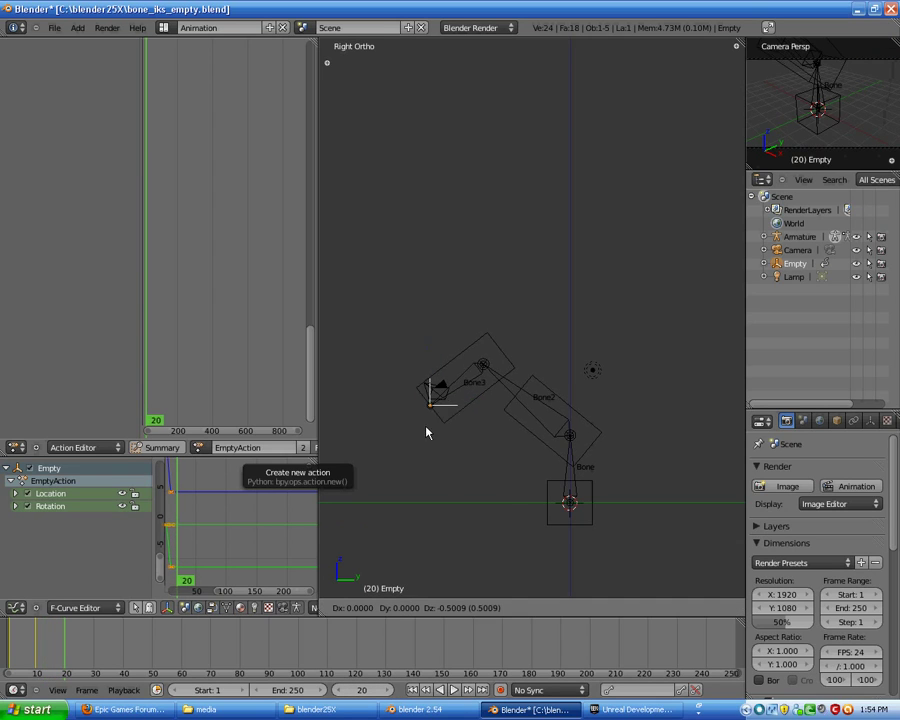
pyautogui.click(428, 522)
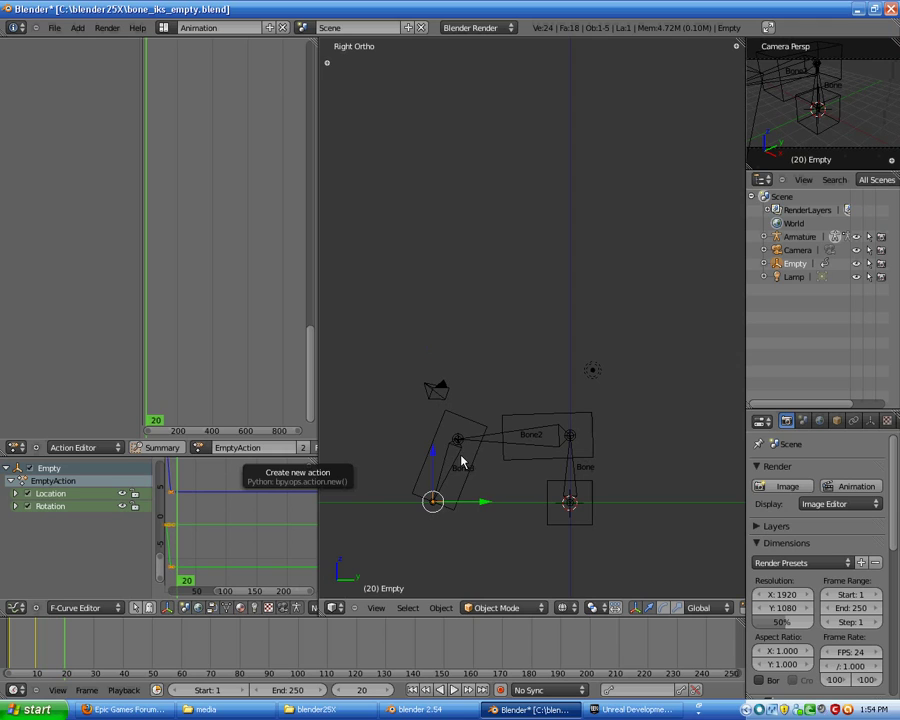
pyautogui.press('i')
pyautogui.click(462, 464)
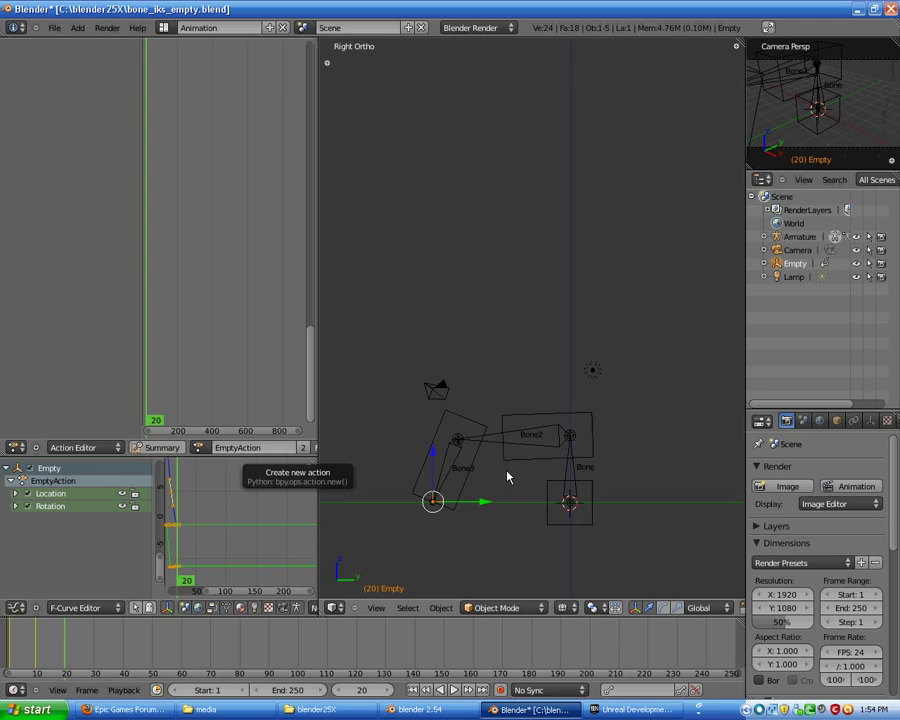
# Bring all of the Empty's keyframes into view in the Action Editor and enlarge the bent rig in the 3D view.
pyautogui.keyDown('shift'); pyautogui.moveTo(504, 474); pyautogui.dragTo(527, 383, button='middle'); pyautogui.keyUp('shift')
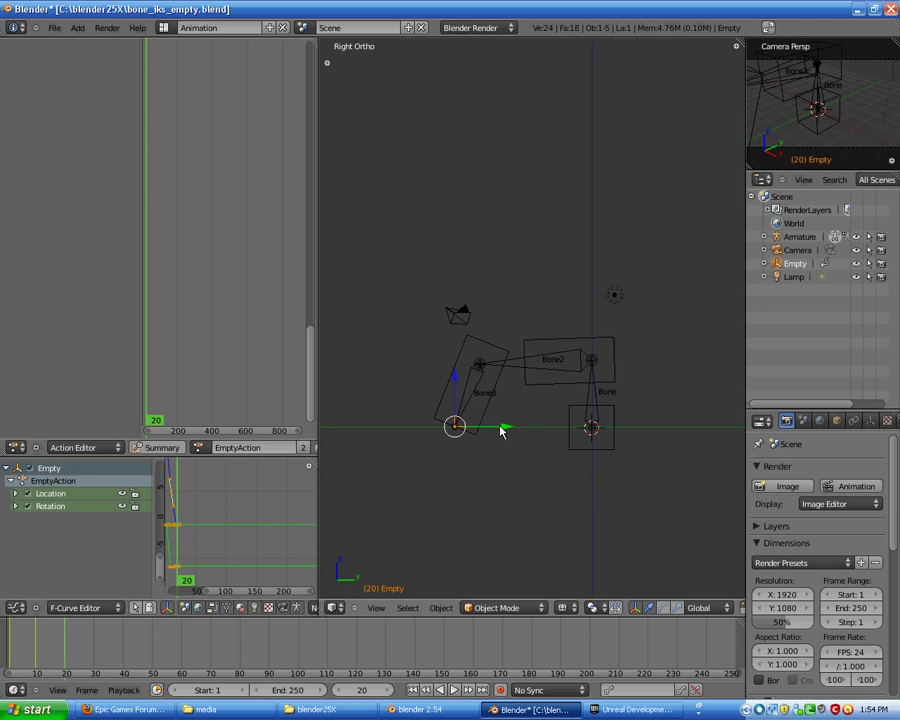
pyautogui.keyDown('shift'); pyautogui.moveTo(520, 413); pyautogui.dragTo(509, 391, button='middle'); pyautogui.keyUp('shift')
pyautogui.scroll(3, 522, 409)
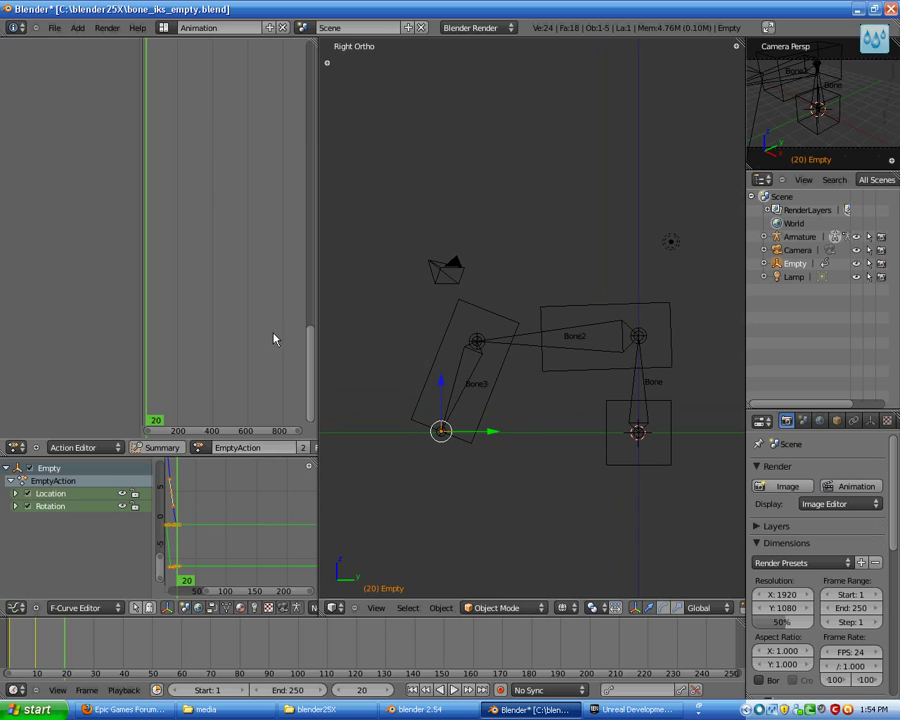
pyautogui.press('Home')
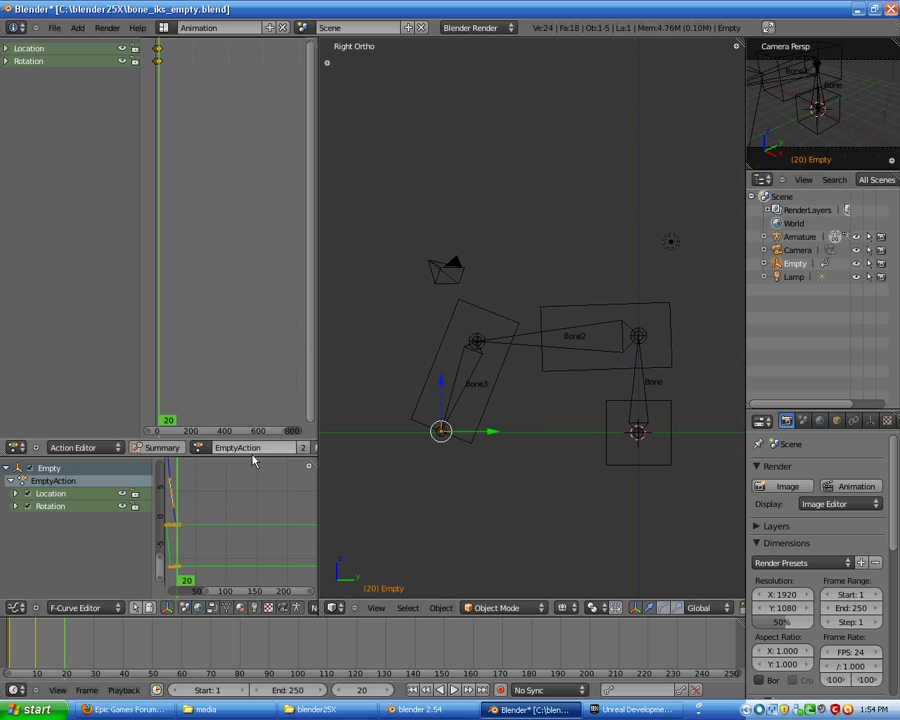
pyautogui.keyDown('shift'); pyautogui.moveTo(484, 446); pyautogui.dragTo(449, 422, button='middle'); pyautogui.keyUp('shift')
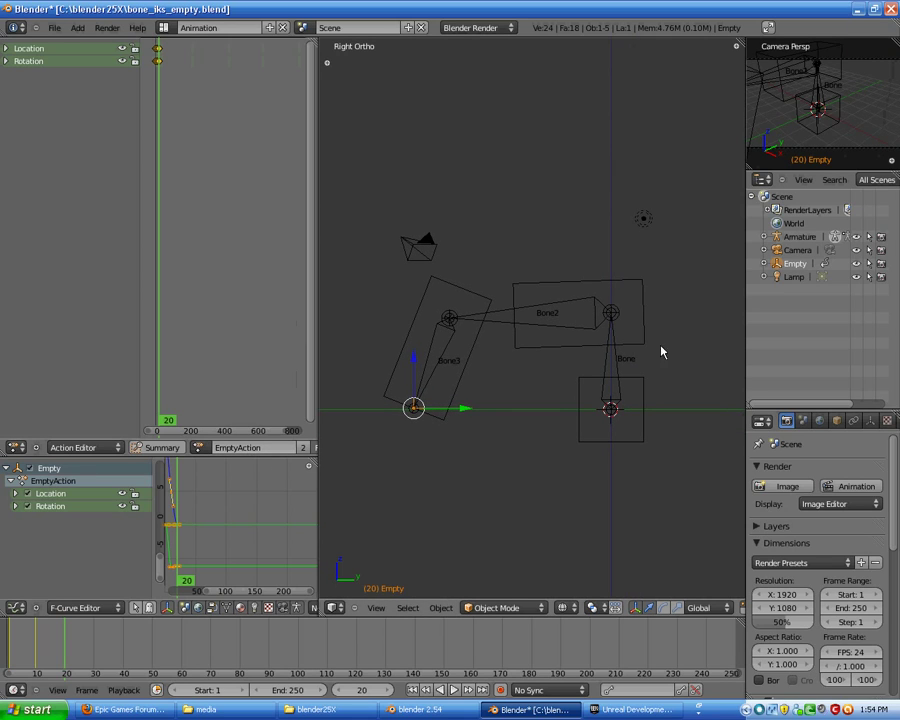
# Save the blend file and export the skeleton mesh and animation data as bone_iks_empty.psk with both PSK and PSA enabled.
pyautogui.click(54, 27)
pyautogui.click(66, 120)
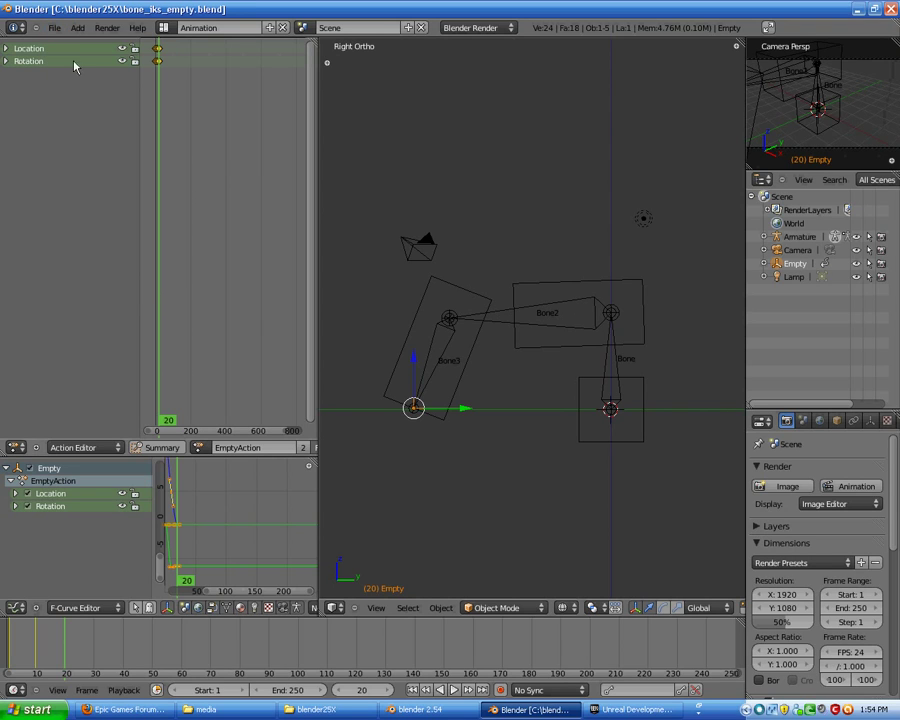
pyautogui.click(56, 27)
pyautogui.moveTo(104, 244)
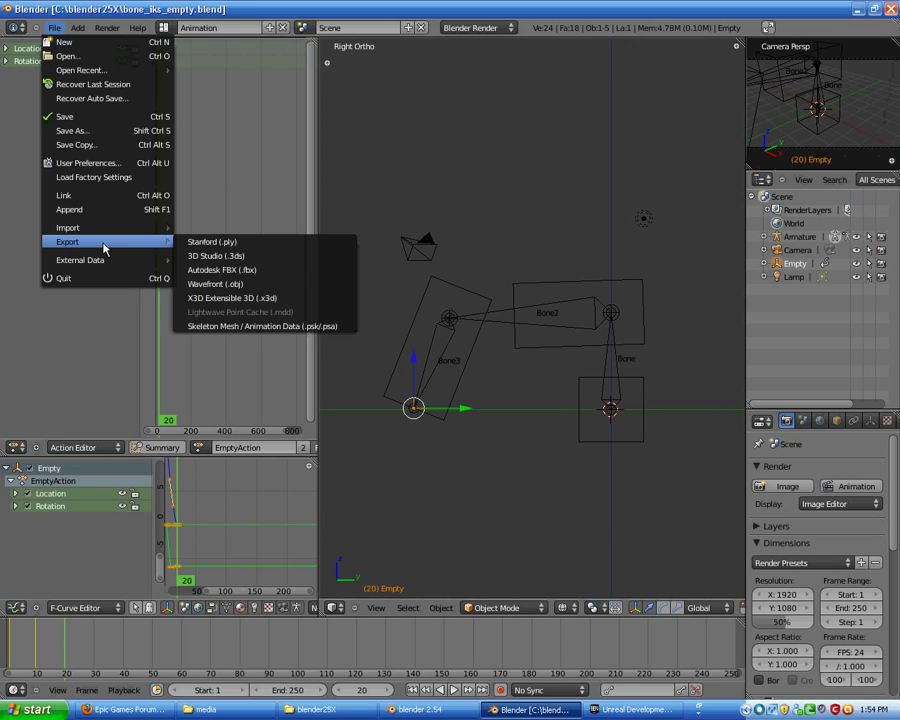
pyautogui.click(318, 326)
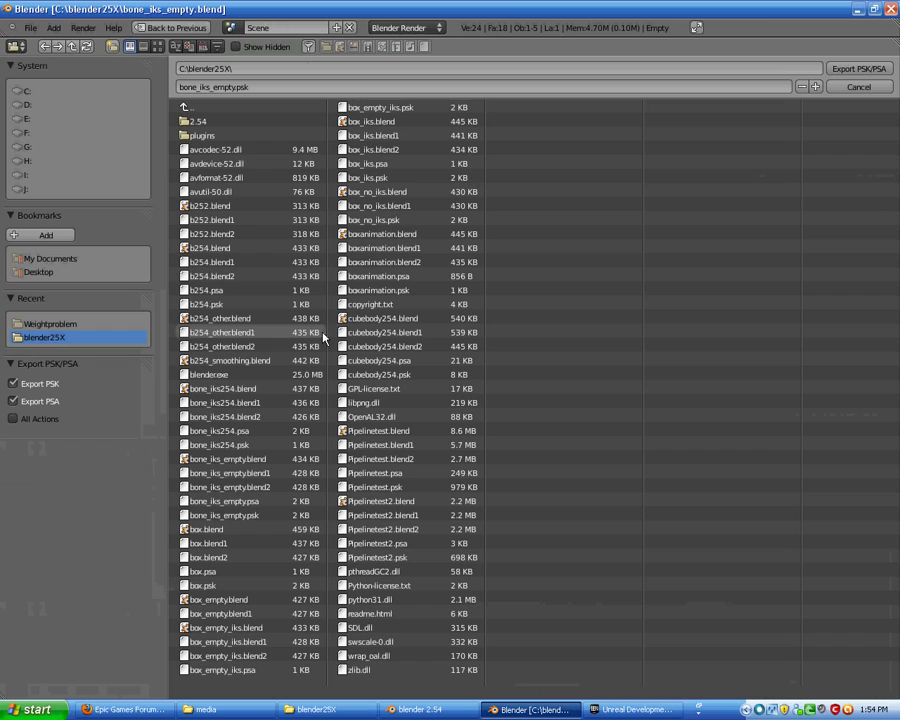
pyautogui.click(858, 68)
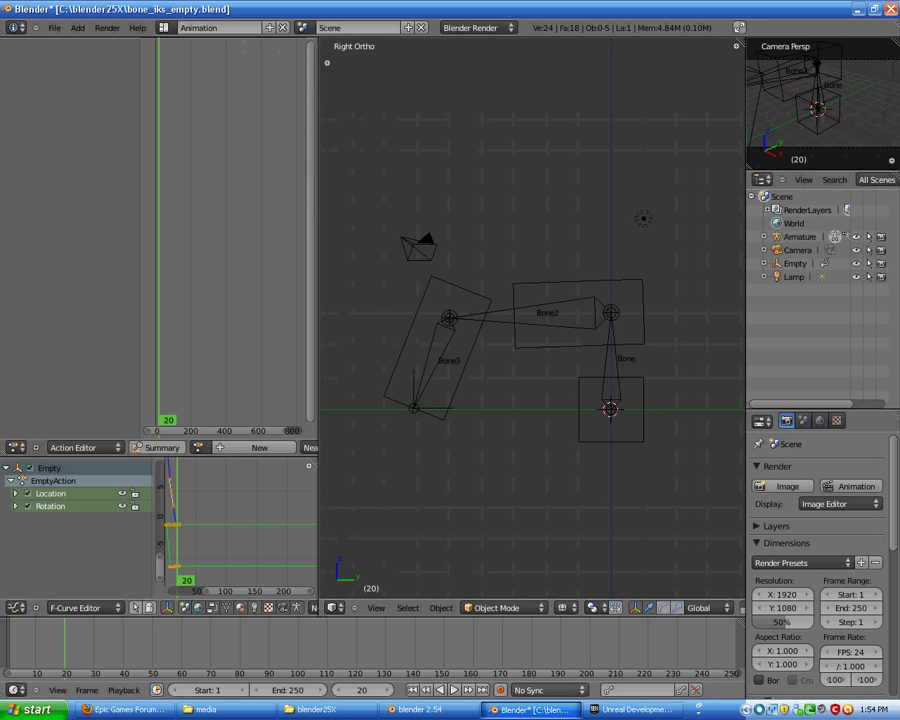
# Check the PSK/PSA export log in the console window and return to the scene.
pyautogui.click(420, 709)
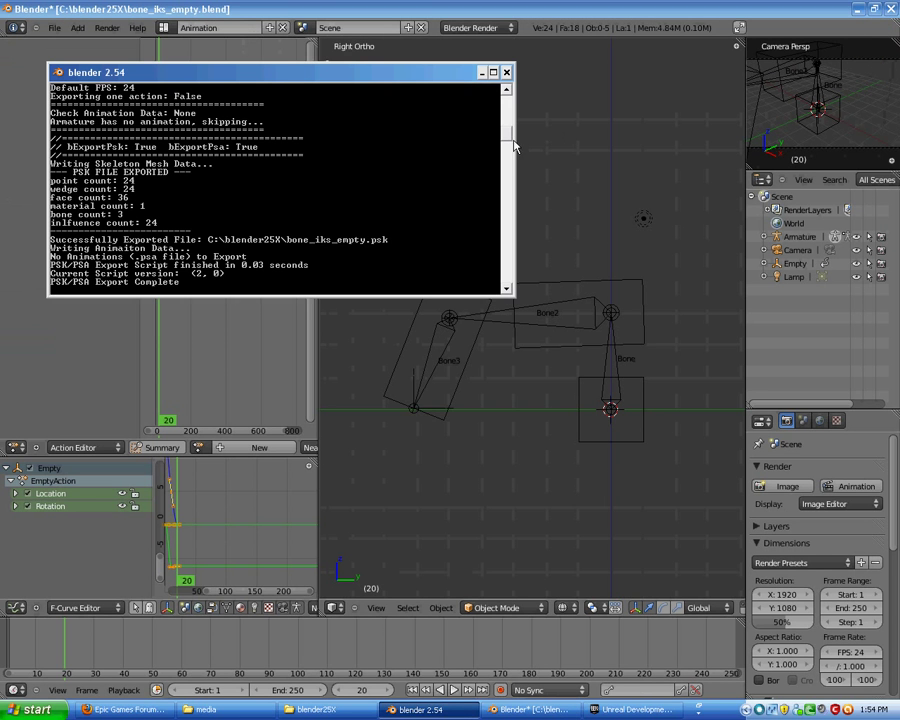
pyautogui.scroll(-2, 510, 132)
pyautogui.click(568, 24)
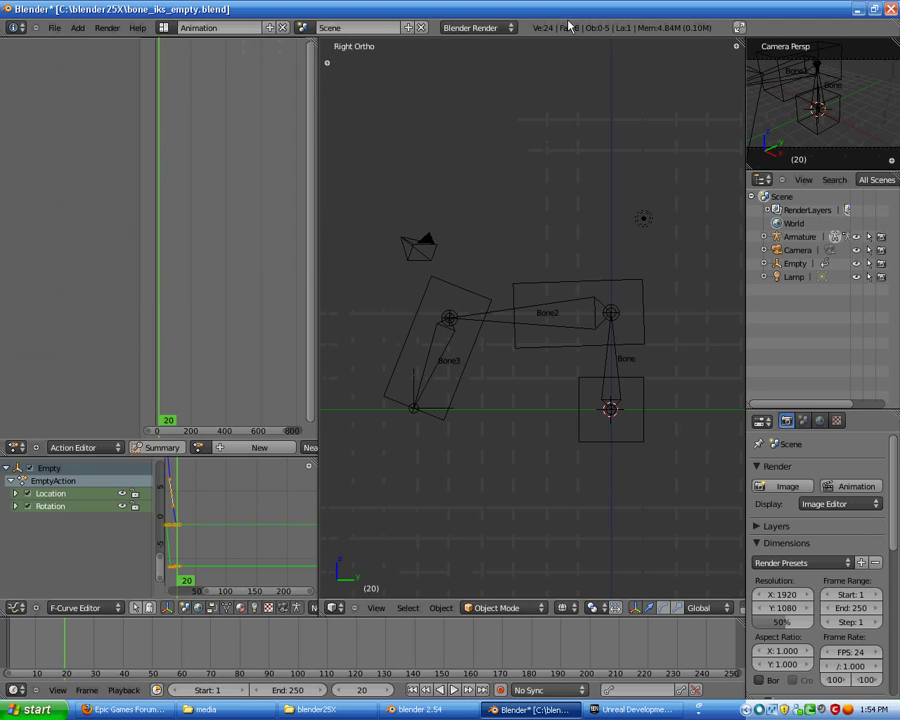
# Select Bone2 and the Empty in turn to compare which of them holds an action.
pyautogui.rightClick(584, 313)
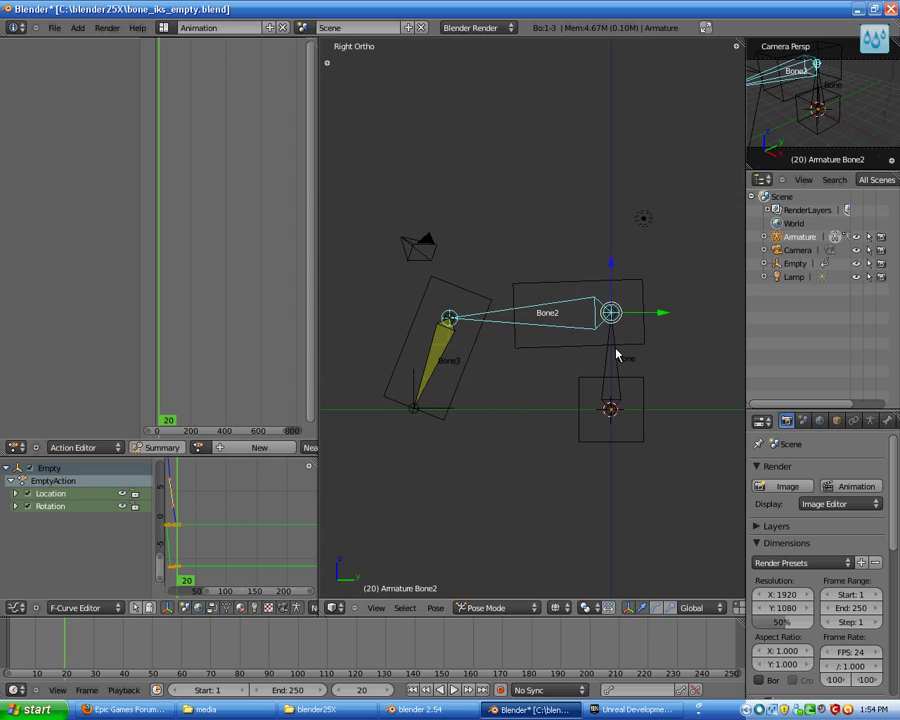
pyautogui.rightClick(450, 421)
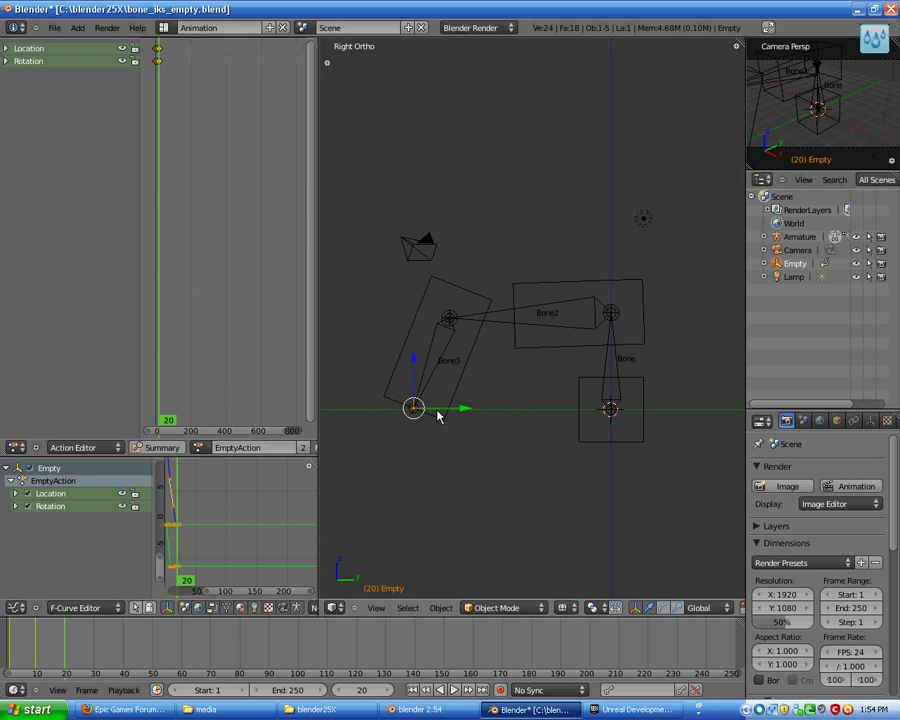
pyautogui.keyDown('shift'); pyautogui.moveTo(436, 412); pyautogui.dragTo(430, 396, button='middle'); pyautogui.keyUp('shift')
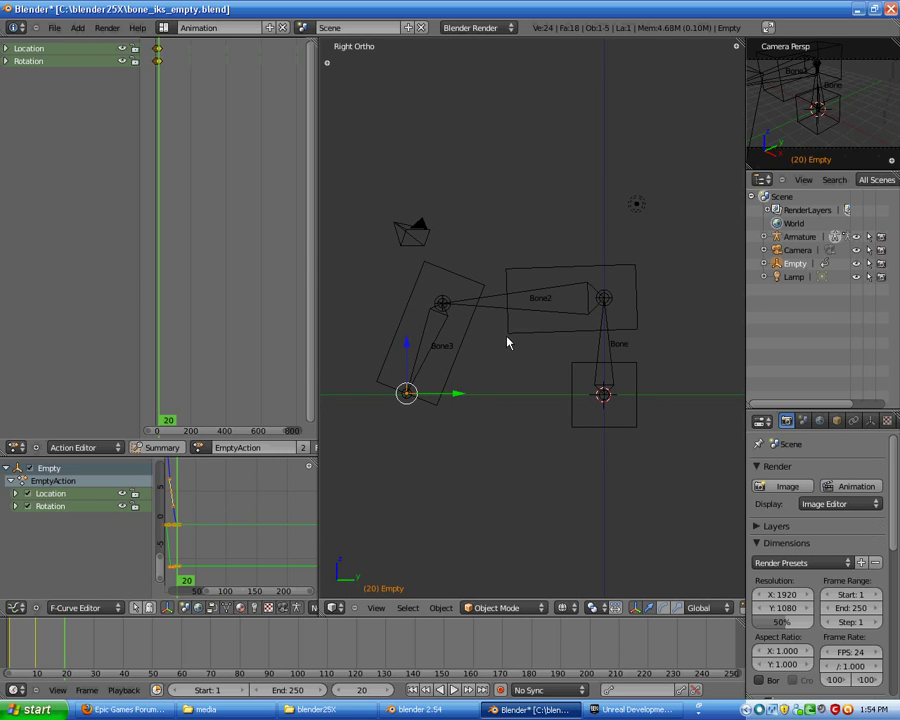
pyautogui.keyDown('shift'); pyautogui.moveTo(522, 341); pyautogui.dragTo(516, 361, button='middle'); pyautogui.keyUp('shift')
# Select all three bones of the armature and insert Location and Rotation keyframes for them at frame 20.
pyautogui.rightClick(593, 315)
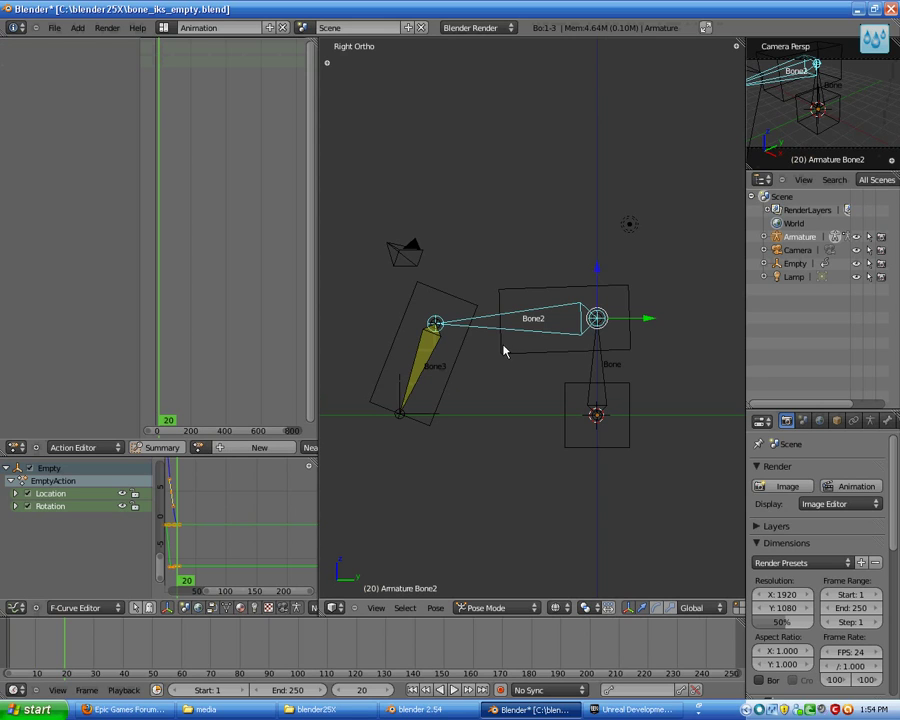
pyautogui.press('a')
pyautogui.press('a')
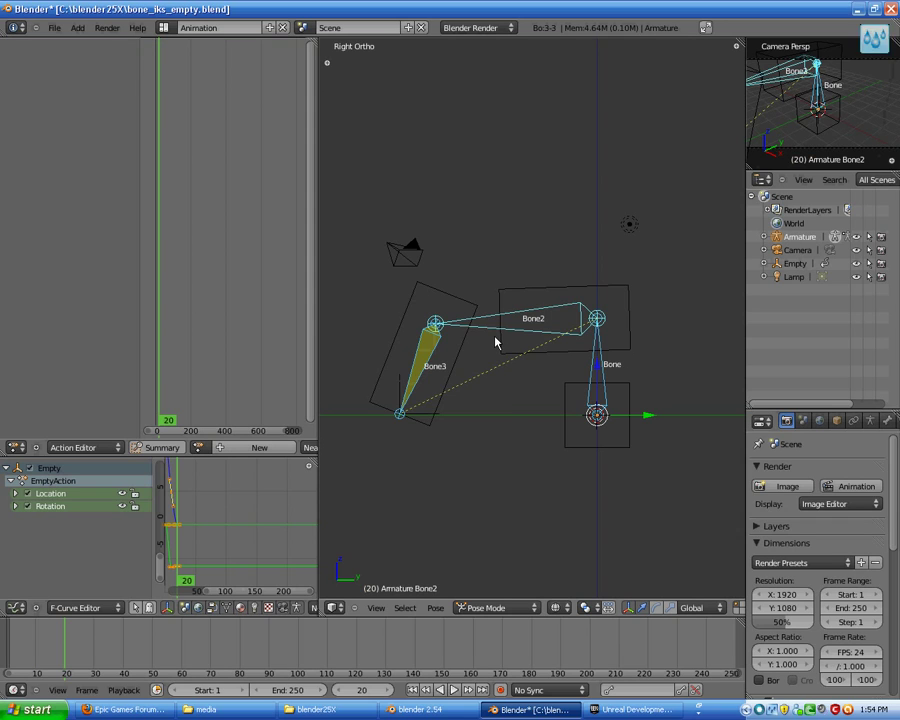
pyautogui.press('i')
pyautogui.click(494, 336)
pyautogui.press('i')
pyautogui.click(494, 318)
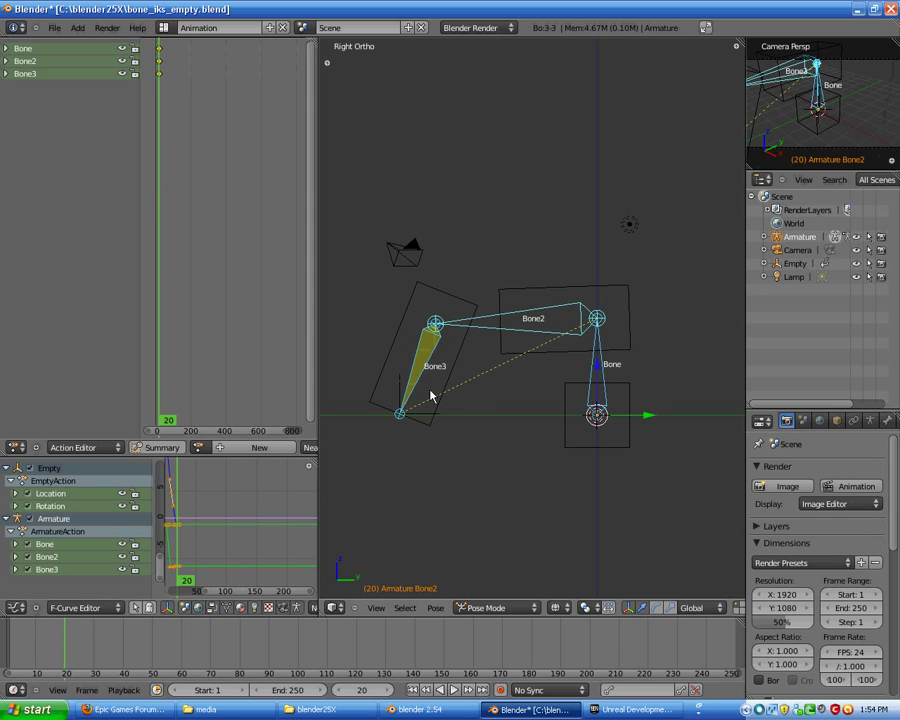
# Go to frame 10 and insert Location and Rotation keyframes for all three bones.
pyautogui.click(342, 697)
pyautogui.click(342, 697)
pyautogui.click(342, 697)
pyautogui.click(342, 697)
pyautogui.click(342, 697)
pyautogui.click(342, 697)
pyautogui.click(342, 697)
pyautogui.click(342, 697)
pyautogui.click(342, 697)
pyautogui.click(342, 697)
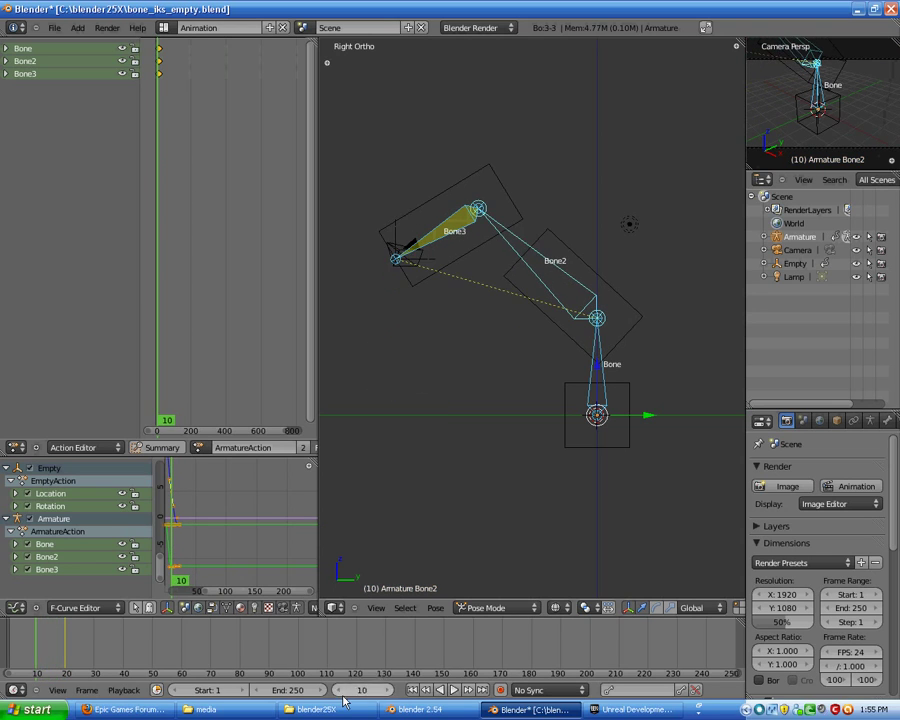
pyautogui.click(342, 697)
pyautogui.click(389, 697)
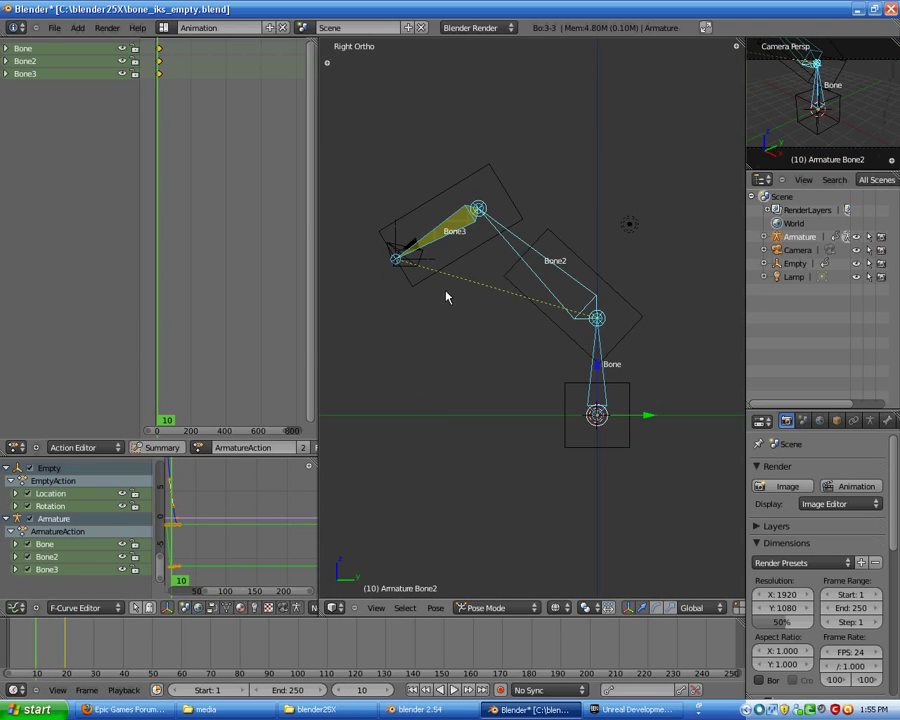
pyautogui.press('i')
pyautogui.click(505, 262)
pyautogui.press('i')
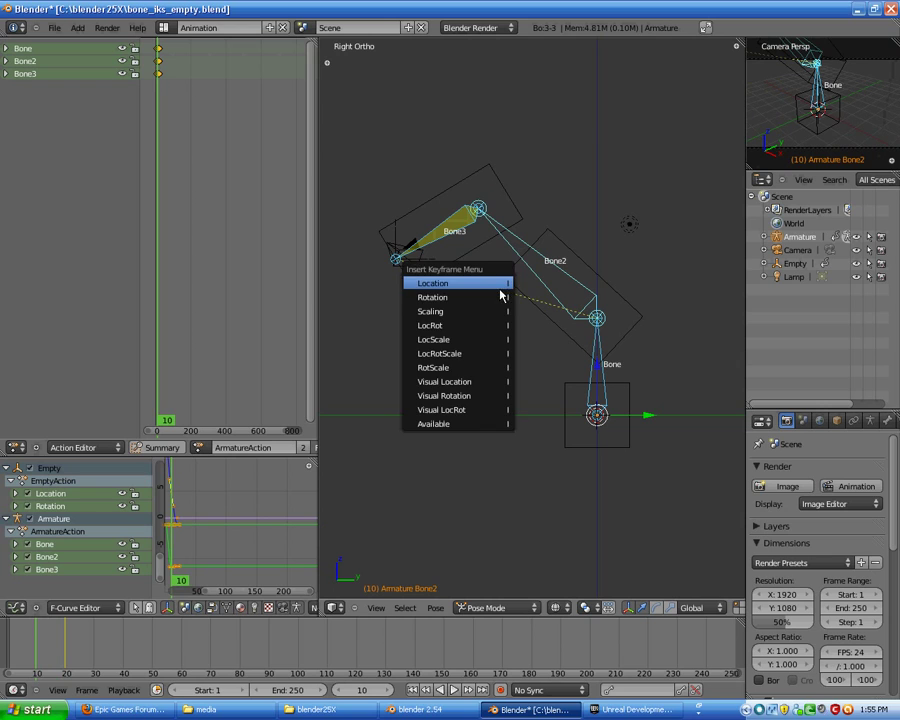
pyautogui.click(504, 298)
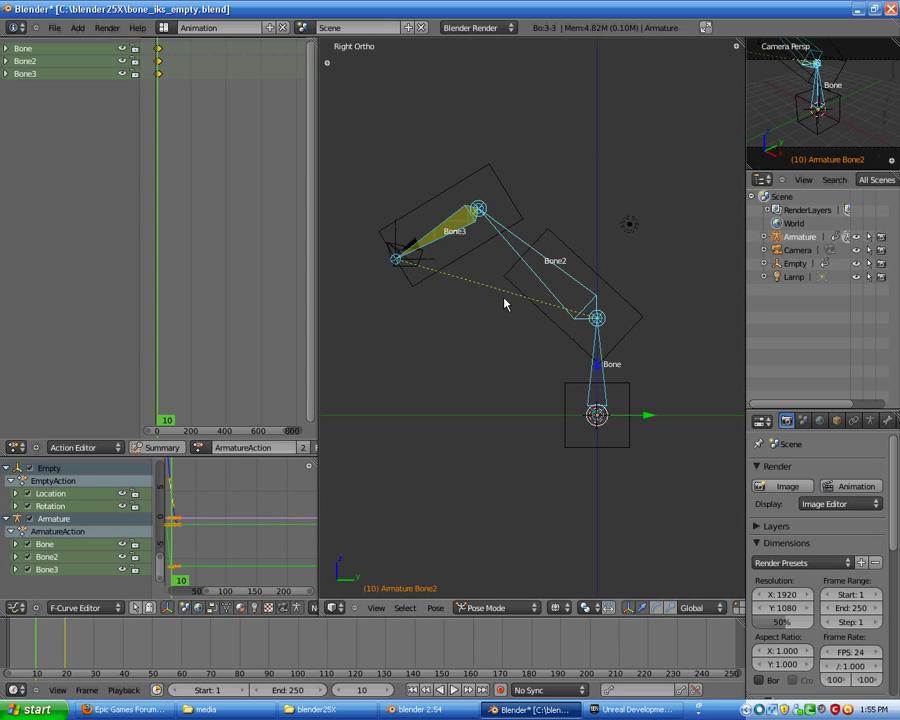
# Return to frame 1 and insert Location and Rotation keyframes for all three upright bones.
pyautogui.click(342, 691)
pyautogui.click(342, 691)
pyautogui.click(342, 691)
pyautogui.click(342, 691)
pyautogui.click(342, 691)
pyautogui.click(342, 691)
pyautogui.click(342, 691)
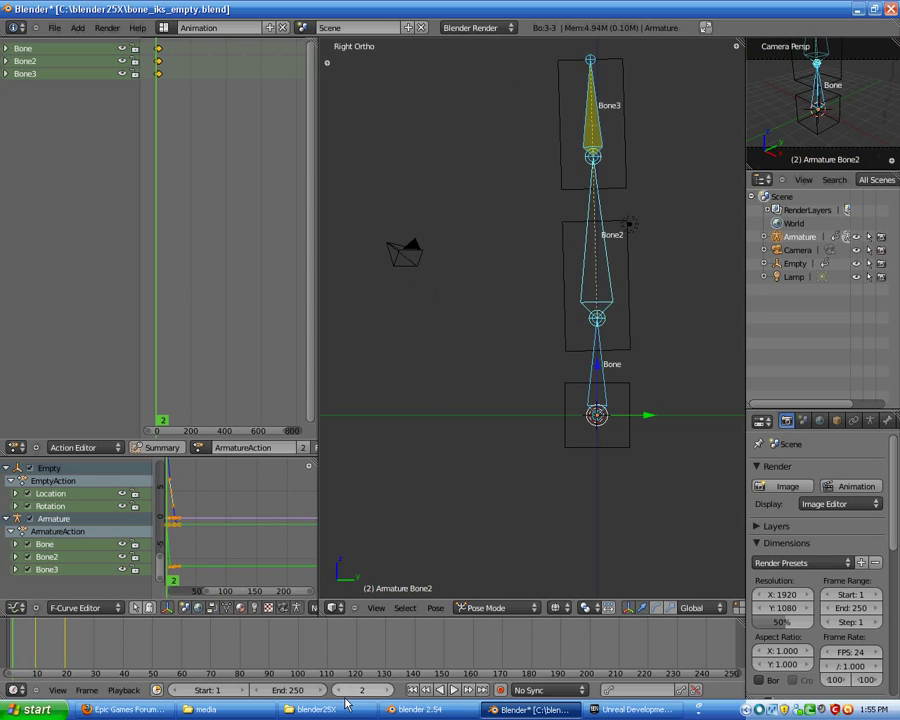
pyautogui.click(342, 691)
pyautogui.scroll(-1, 617, 253)
pyautogui.press('i')
pyautogui.click(604, 241)
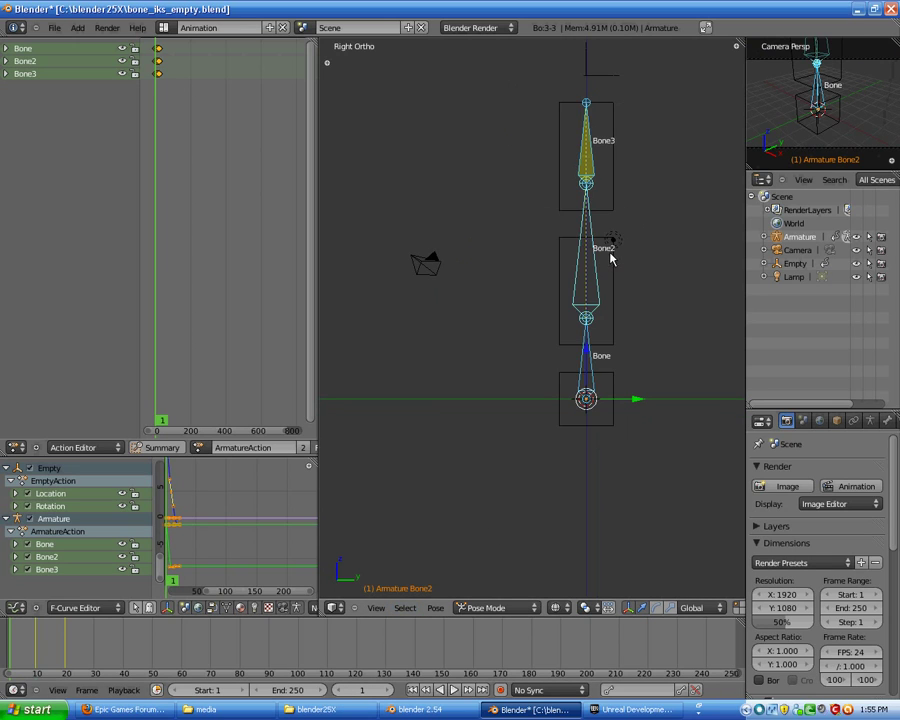
pyautogui.press('i')
pyautogui.click(603, 241)
# Select the Empty and try moving it slightly to test how the IK bone chain follows.
pyautogui.keyDown('shift'); pyautogui.moveTo(565, 204); pyautogui.dragTo(536, 309, button='middle'); pyautogui.keyUp('shift')
pyautogui.keyDown('shift'); pyautogui.moveTo(474, 239); pyautogui.dragTo(444, 252, button='middle'); pyautogui.keyUp('shift')
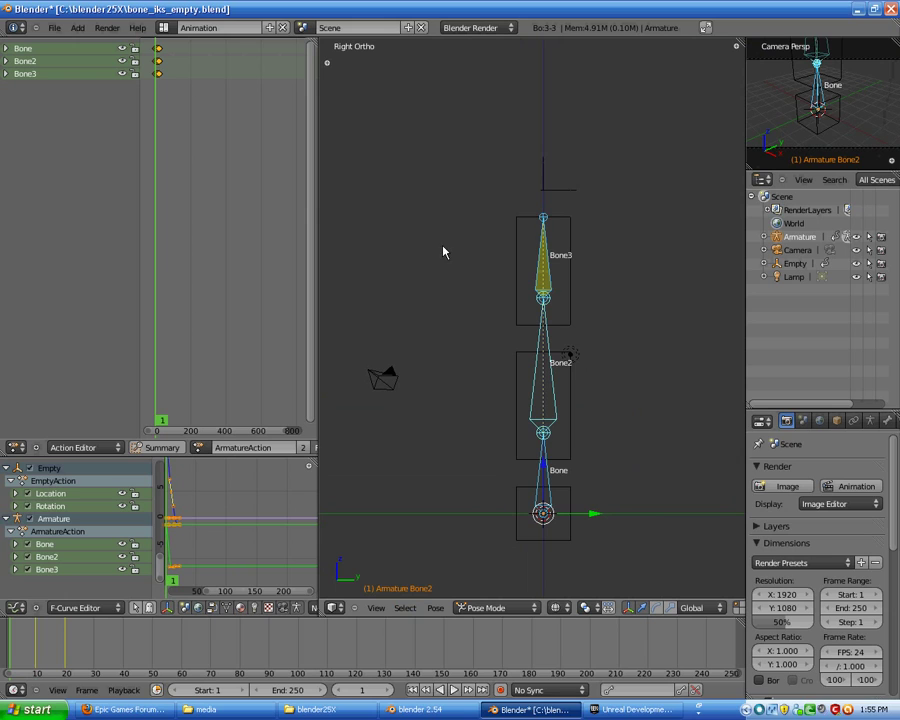
pyautogui.rightClick(559, 198)
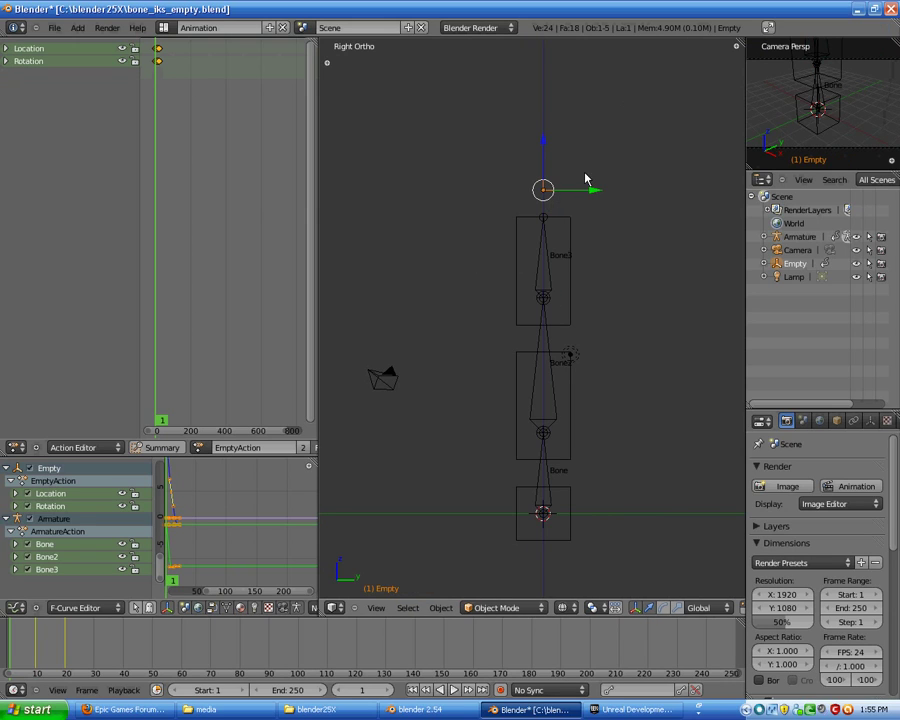
pyautogui.press('g')
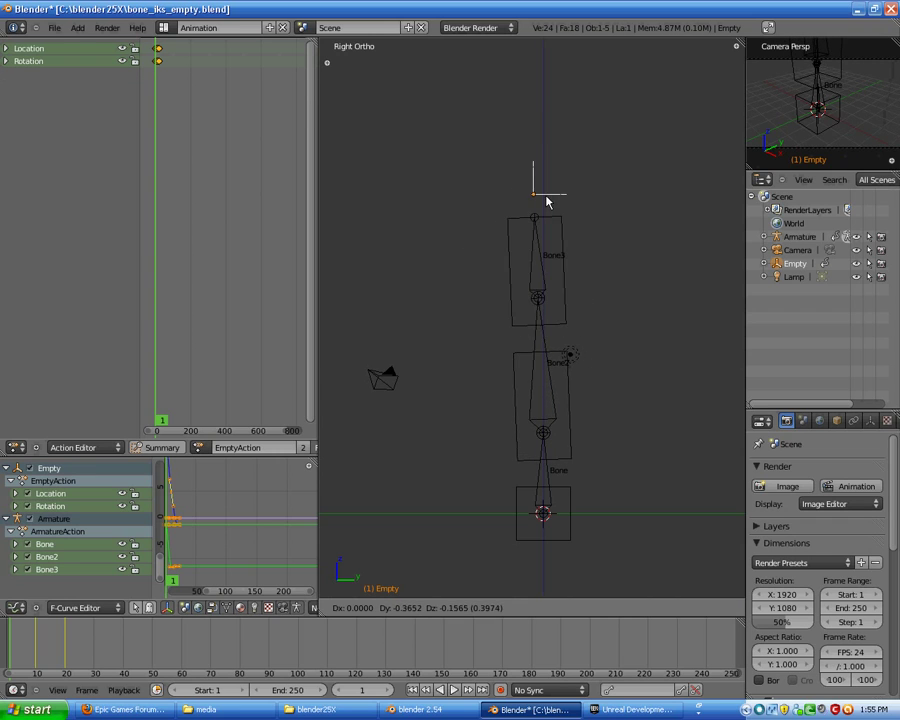
pyautogui.click(556, 200)
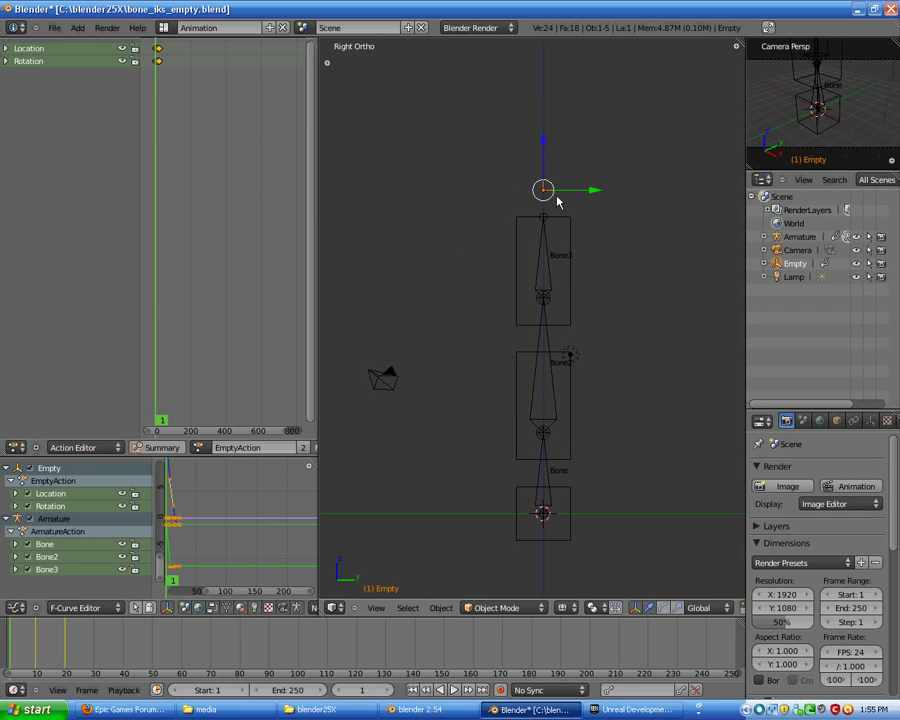
# Select Bone3 of the armature and save the blend file under its existing name.
pyautogui.rightClick(555, 255)
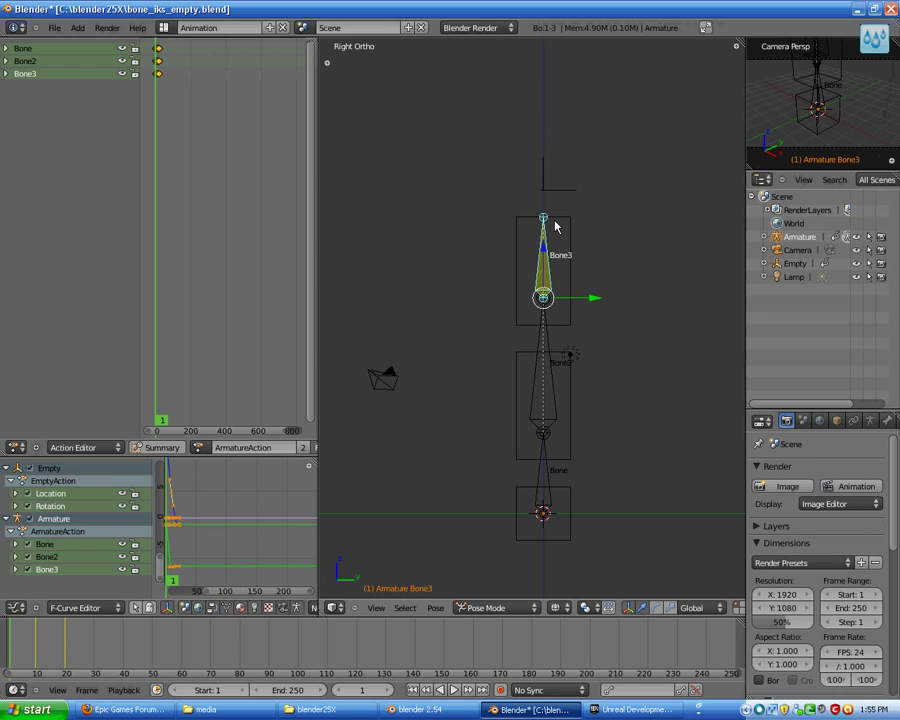
pyautogui.keyDown('shift'); pyautogui.moveTo(552, 225); pyautogui.dragTo(553, 237, button='middle'); pyautogui.keyUp('shift')
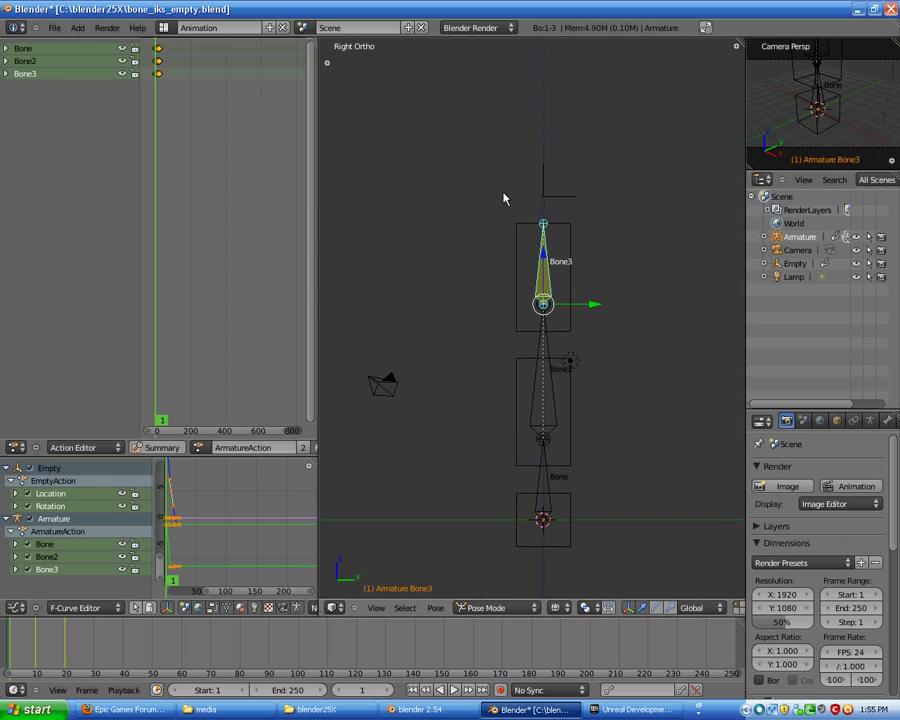
pyautogui.click(52, 28)
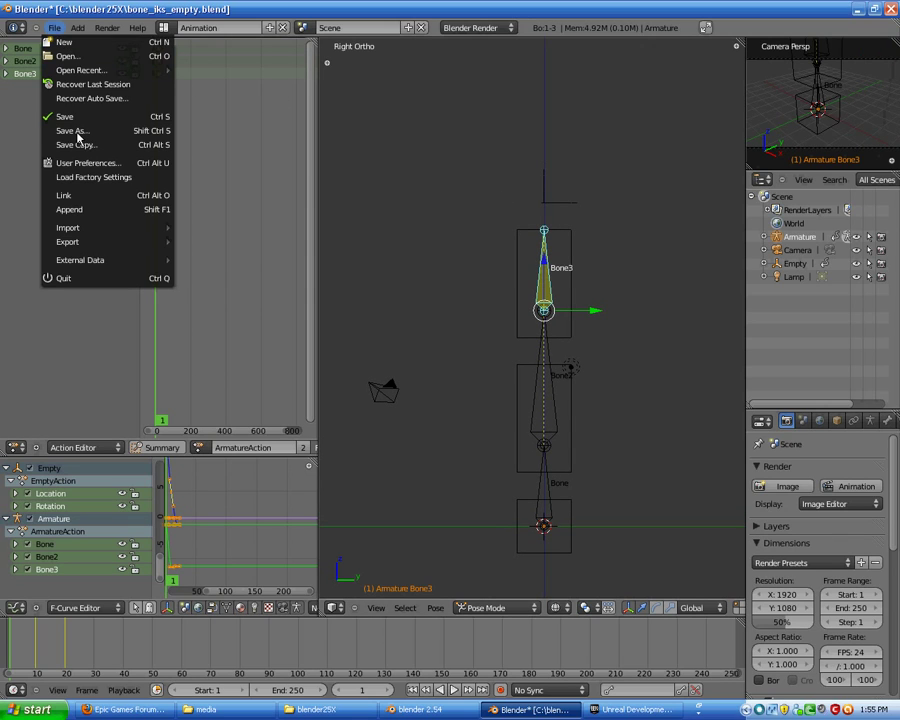
pyautogui.click(66, 114)
# Export the skeleton mesh and animation data as bone_iks_empty PSK and PSA into C:\blender25X, and check the console output.
pyautogui.click(55, 28)
pyautogui.moveTo(115, 245)
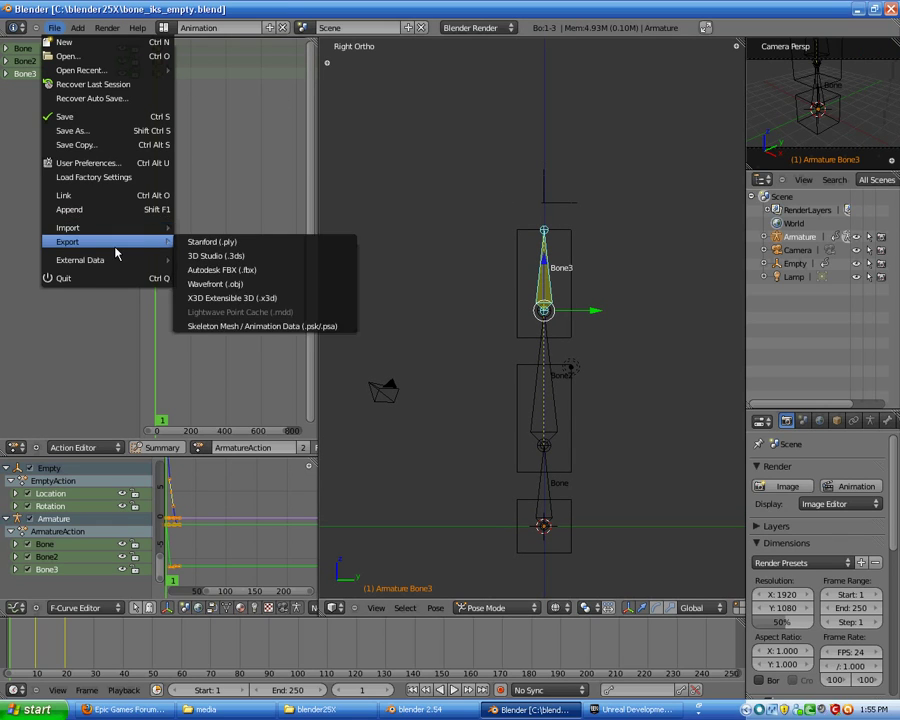
pyautogui.click(265, 328)
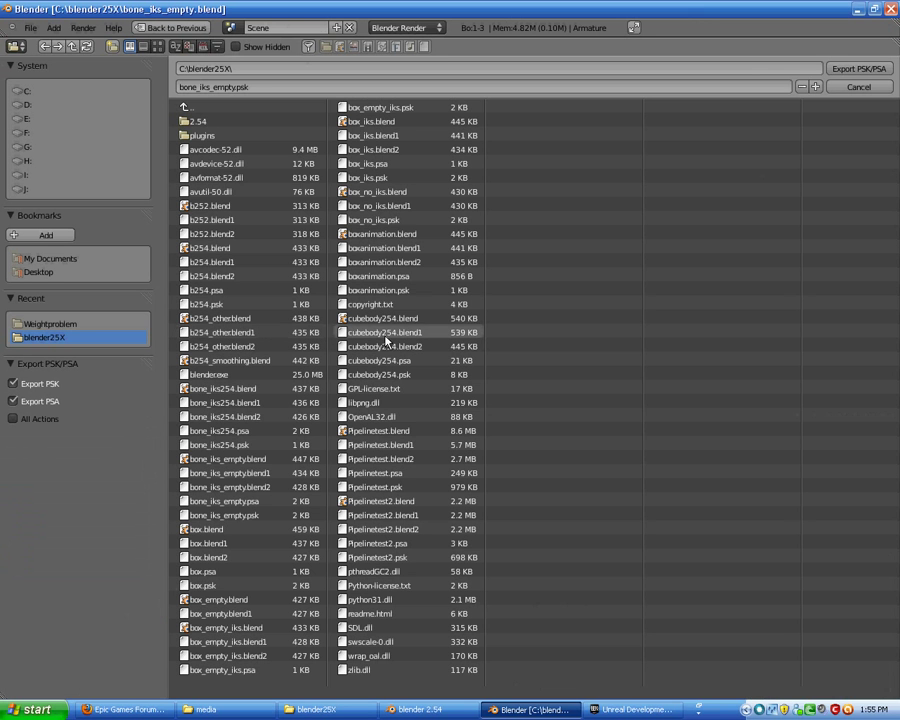
pyautogui.click(859, 72)
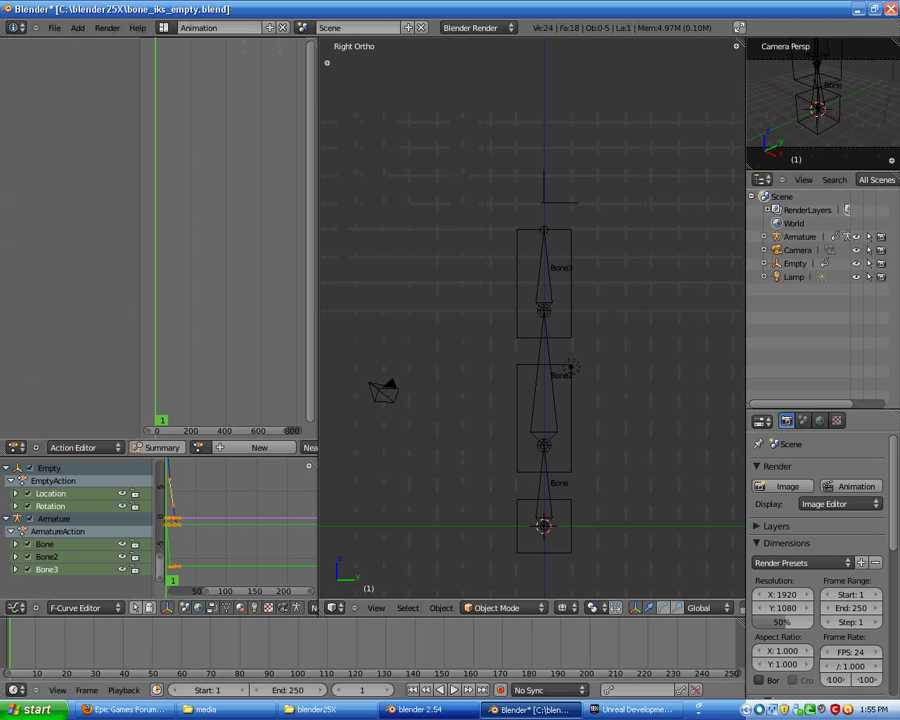
pyautogui.hotkey('alt', 'Tab')
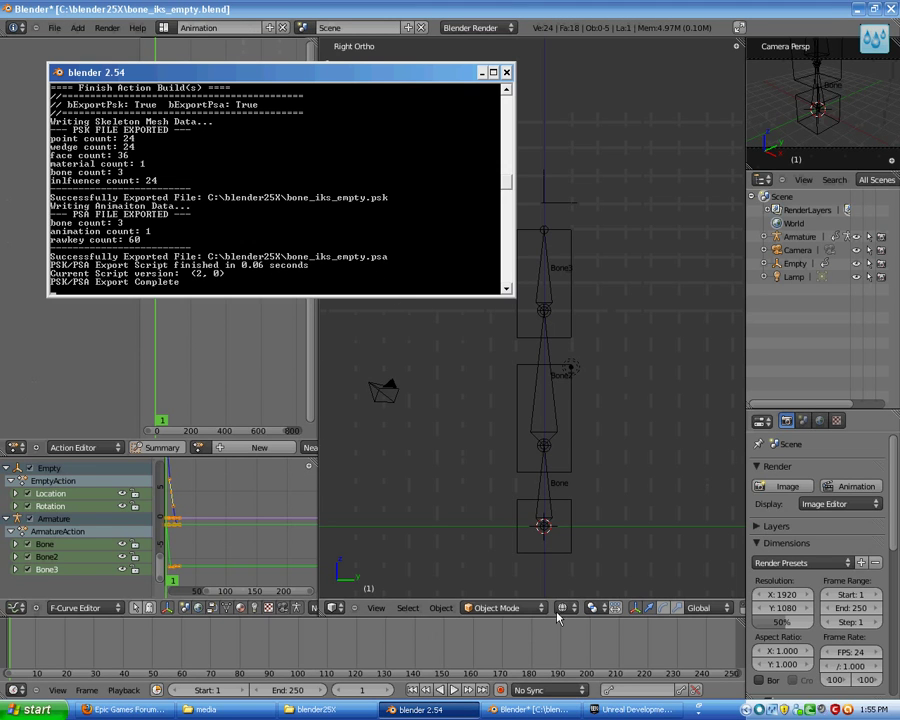
# Switch to the Unreal Development Kit and import bone_iks_empty.psk from the blender25X folder on drive C into MyPackage.
pyautogui.click(635, 709)
pyautogui.click(206, 46)
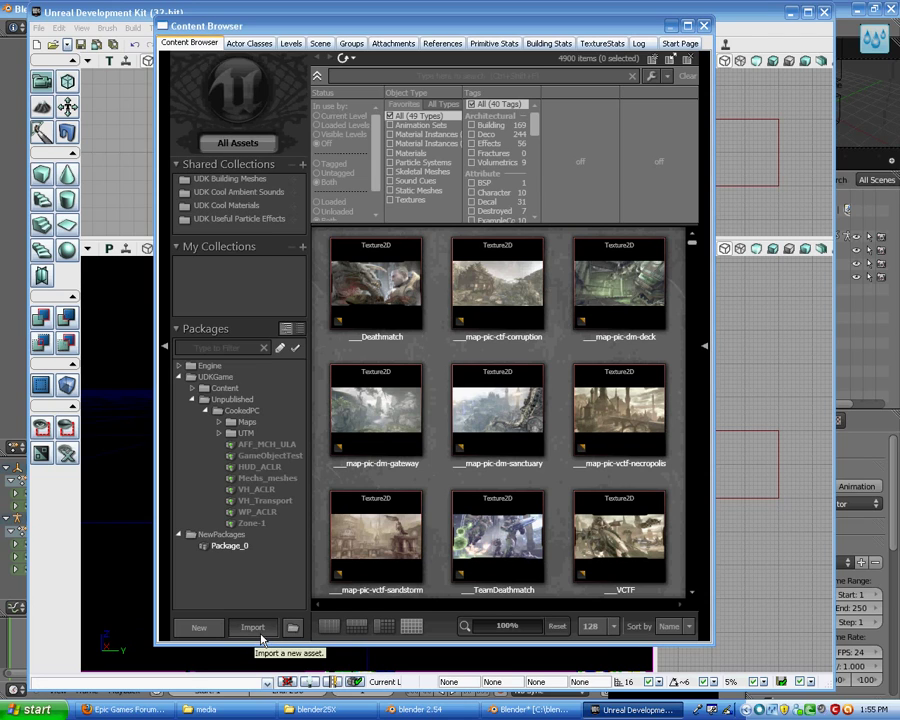
pyautogui.click(253, 628)
pyautogui.click(145, 93)
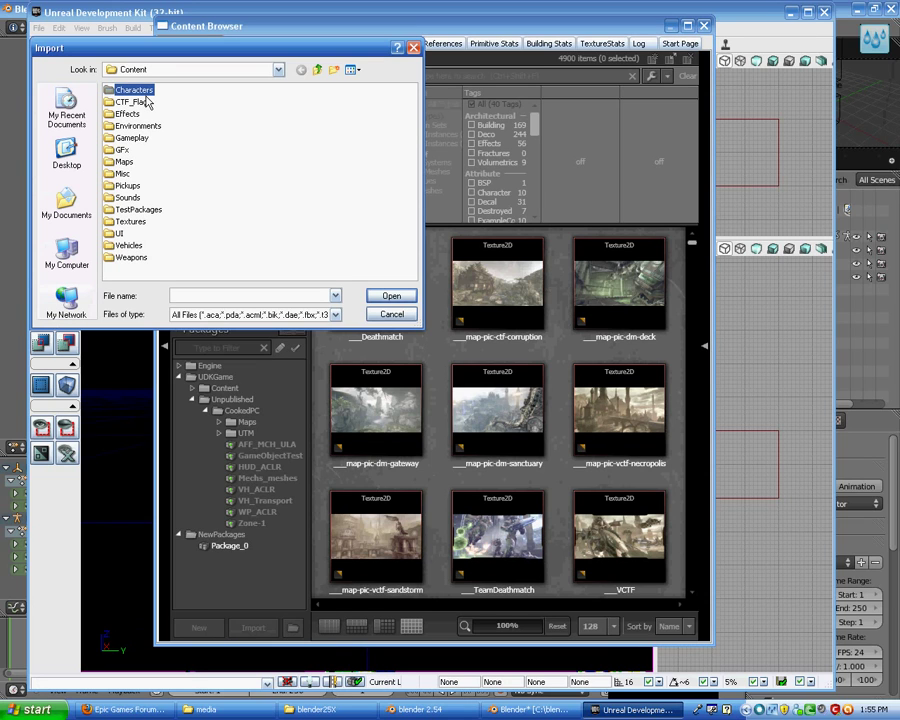
pyautogui.click(67, 255)
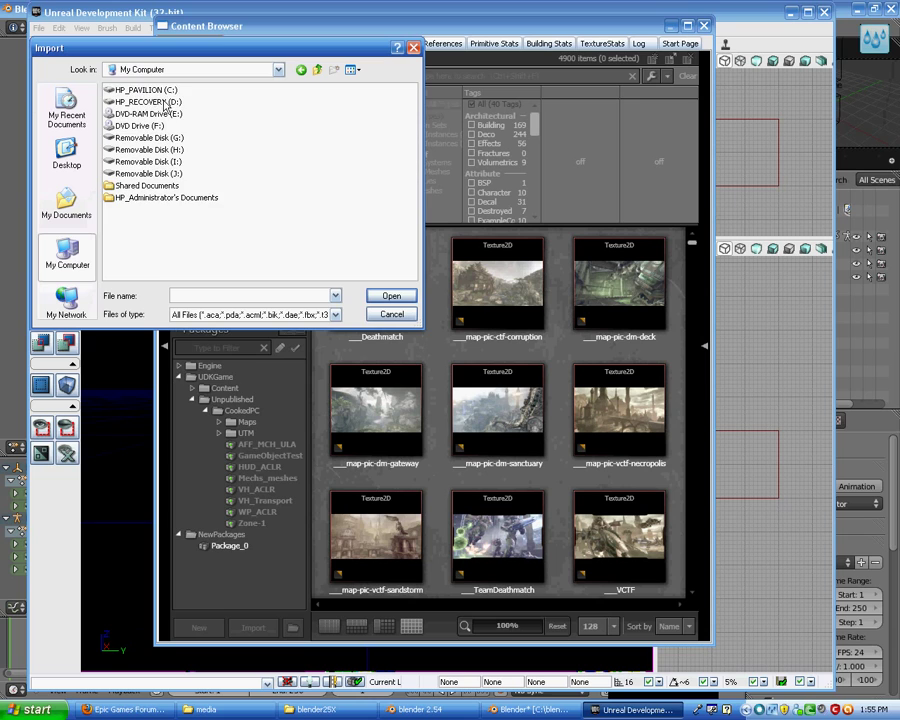
pyautogui.doubleClick(168, 92)
pyautogui.doubleClick(153, 103)
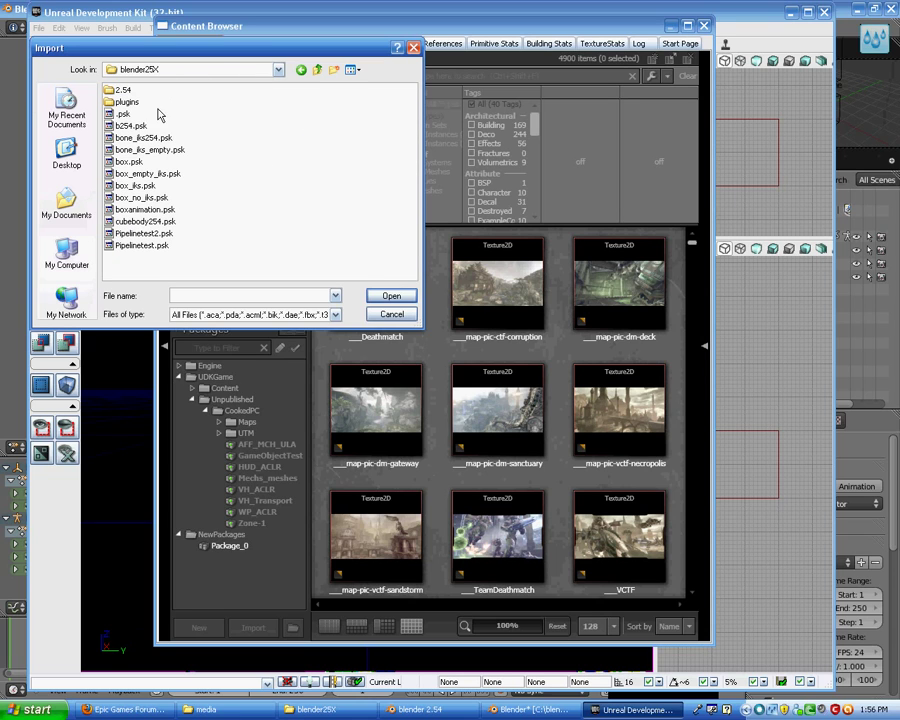
pyautogui.click(155, 149)
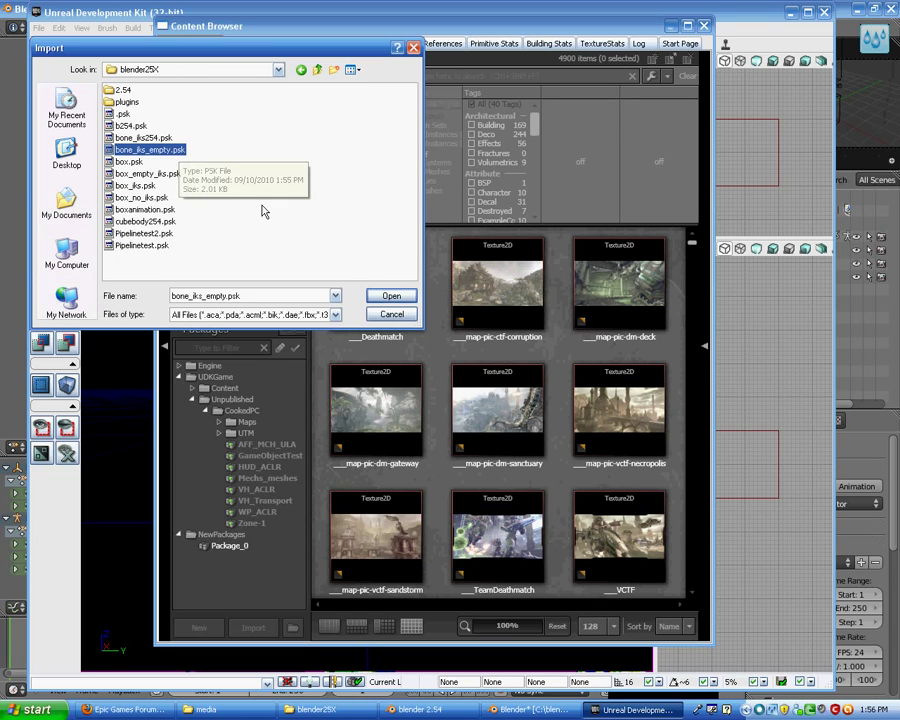
pyautogui.click(391, 296)
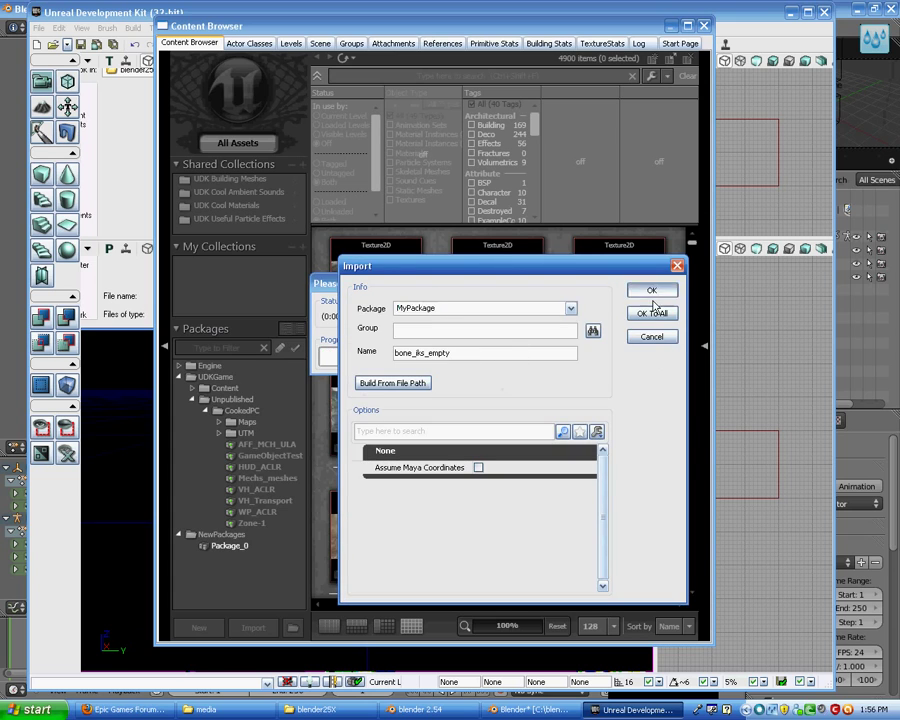
pyautogui.click(654, 310)
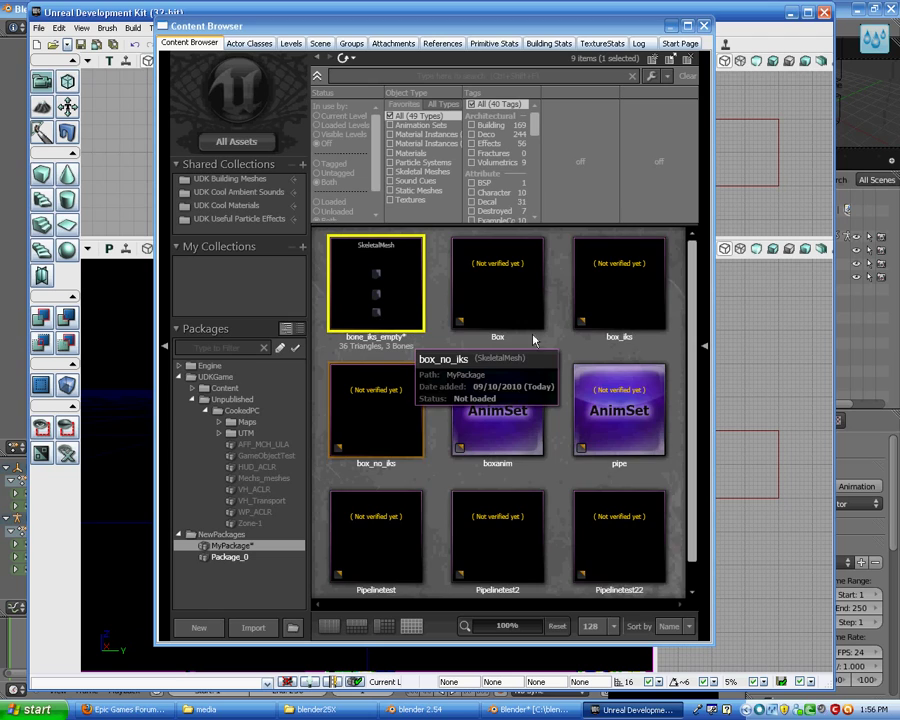
# Create a new AnimSet named "an" in MyPackage.
pyautogui.rightClick(487, 346)
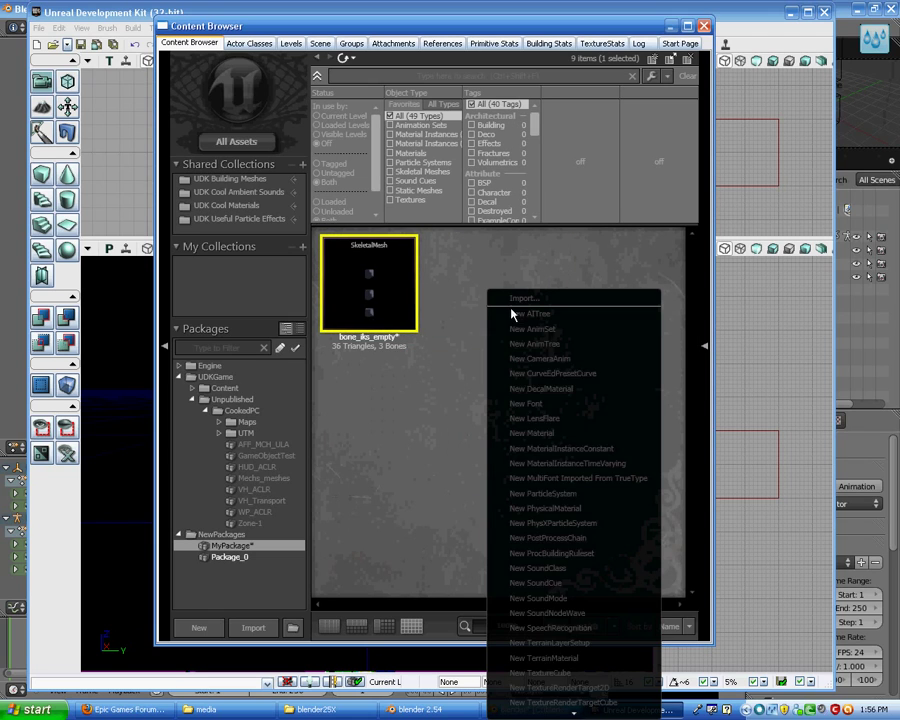
pyautogui.click(575, 337)
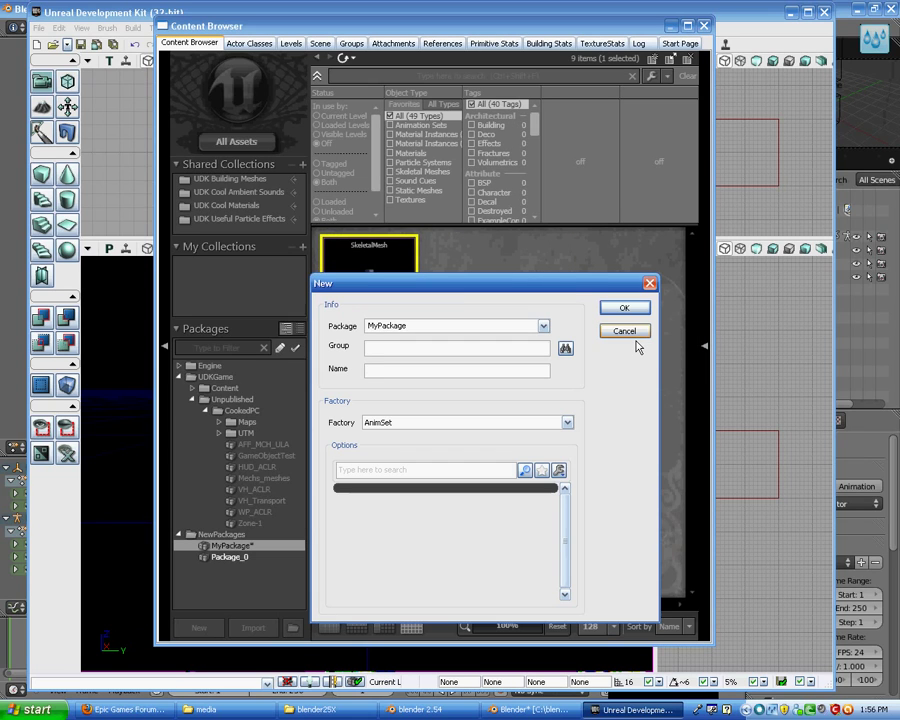
pyautogui.click(630, 332)
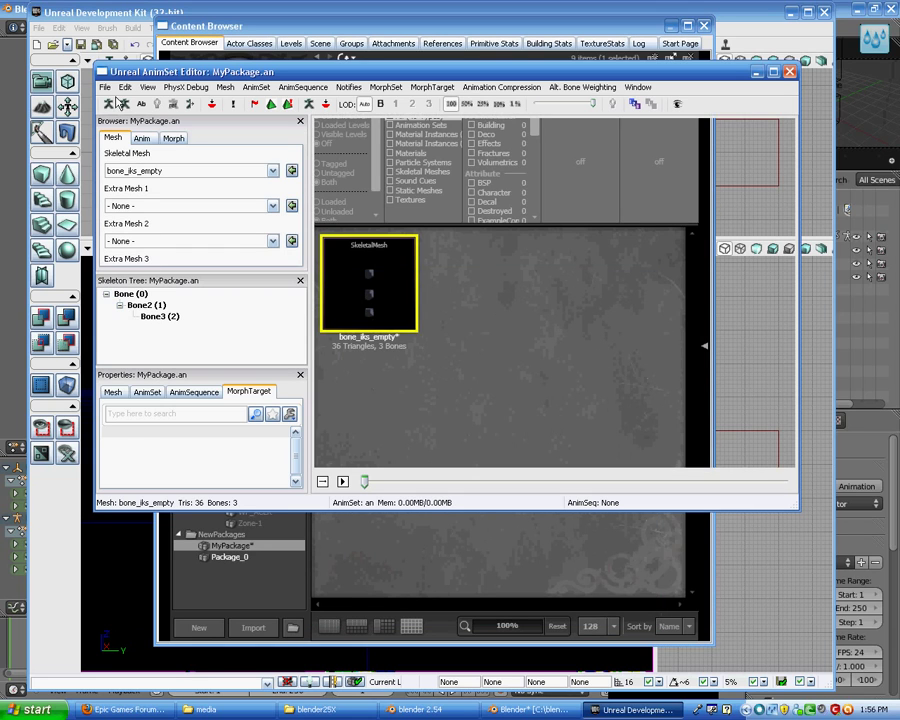
# Import the animation file bone_iks_empty.psa into the new AnimSet.
pyautogui.click(104, 87)
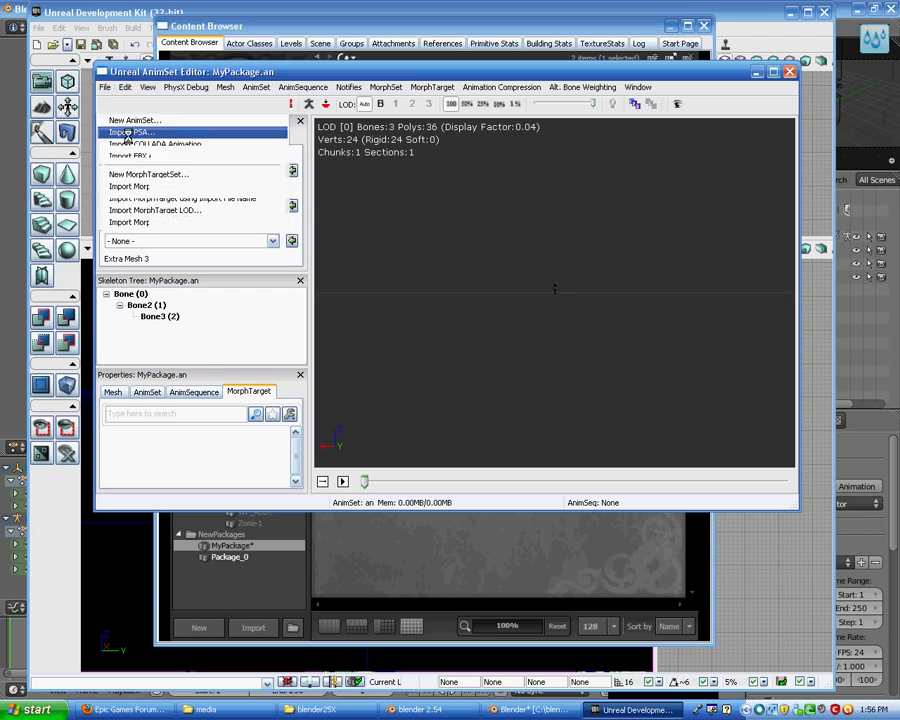
pyautogui.click(128, 132)
pyautogui.click(178, 151)
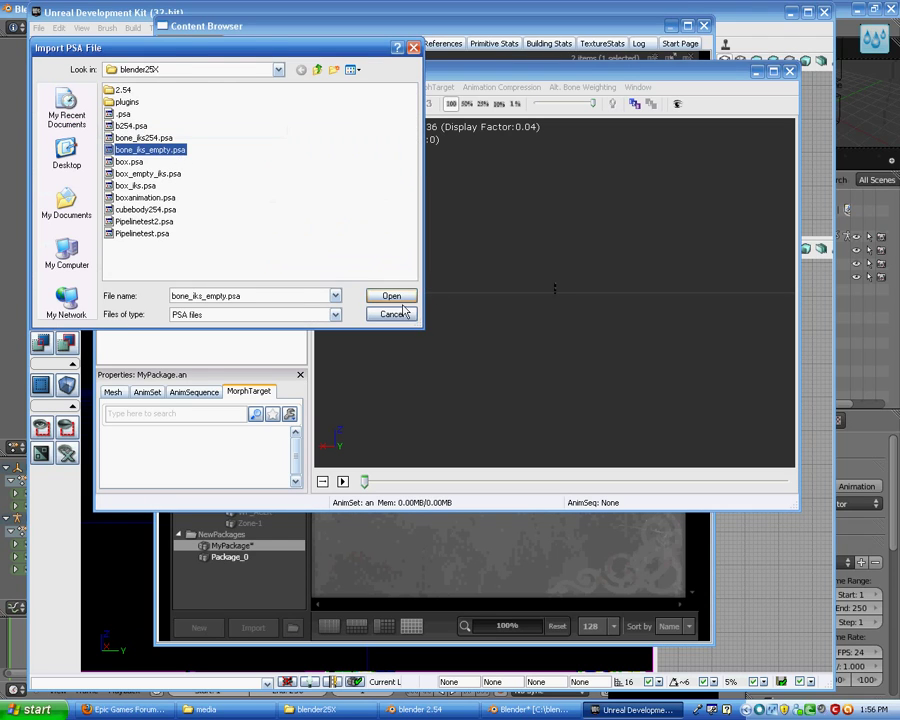
pyautogui.click(391, 296)
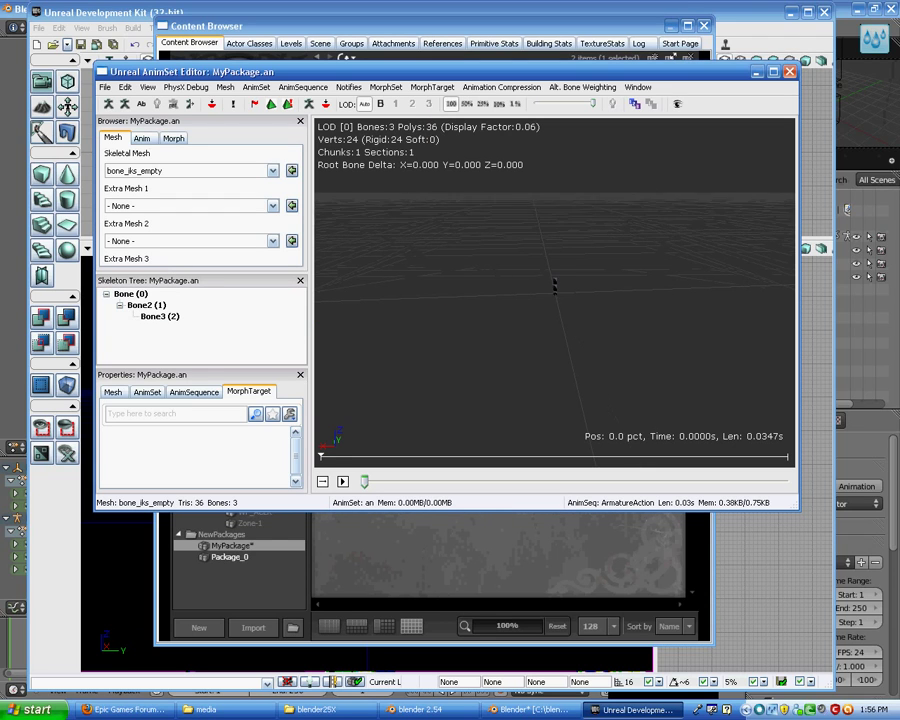
# Inspect the imported mesh up close and scrub the ArmatureAction sequence from start to end.
pyautogui.moveTo(400, 289); pyautogui.dragTo(400, 215, button='right')
pyautogui.moveTo(400, 289); pyautogui.dragTo(450, 289)
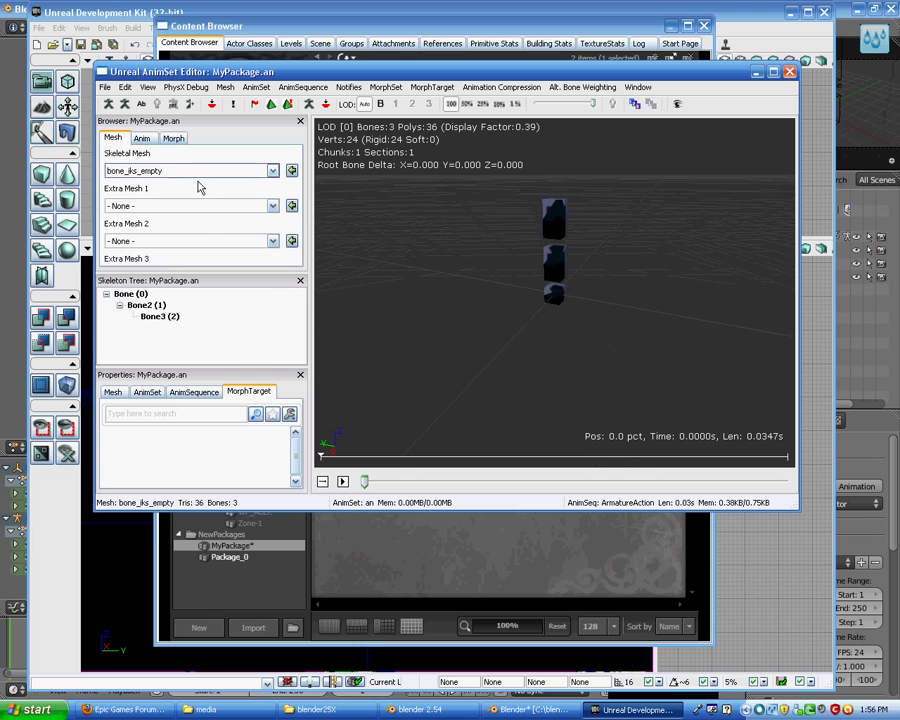
pyautogui.click(198, 176)
pyautogui.click(200, 188)
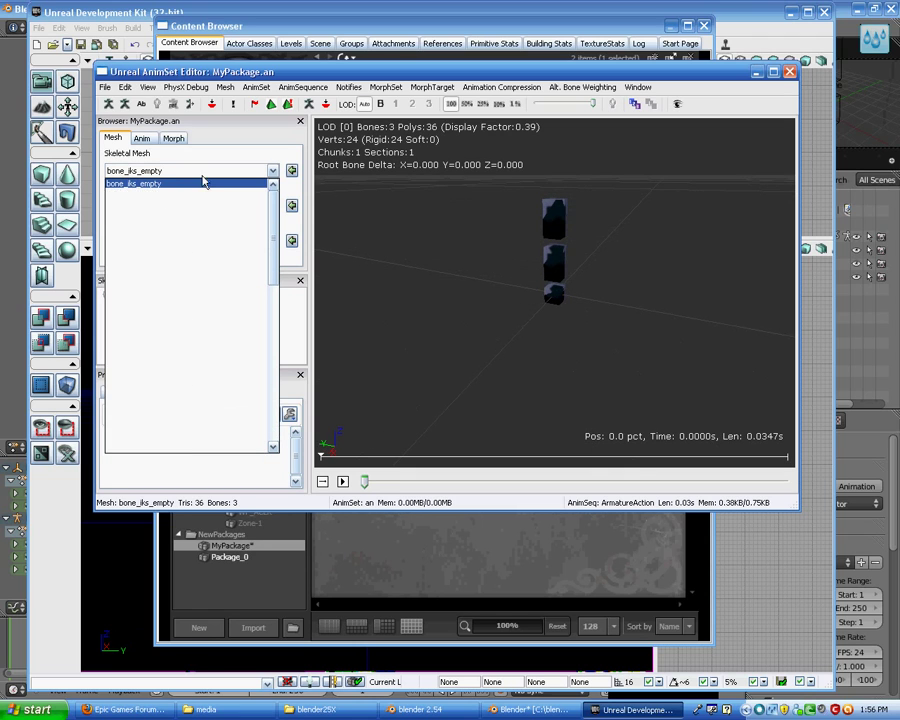
pyautogui.click(150, 140)
pyautogui.moveTo(447, 278); pyautogui.dragTo(462, 323)
pyautogui.moveTo(375, 491); pyautogui.dragTo(786, 483)
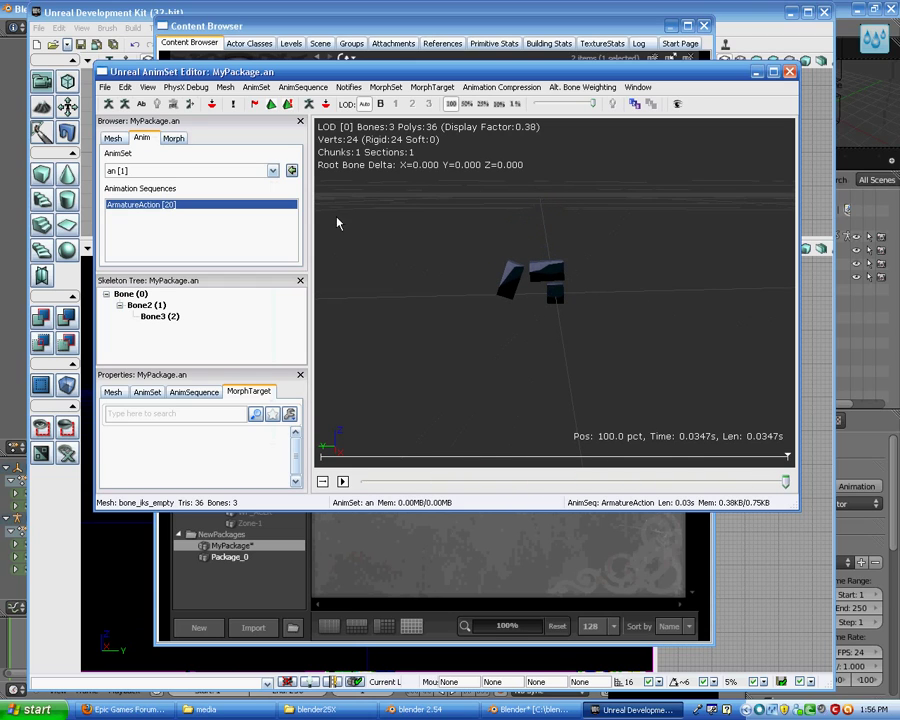
# Display the bone names and the skeleton on the mesh in the AnimSet preview.
pyautogui.click(142, 104)
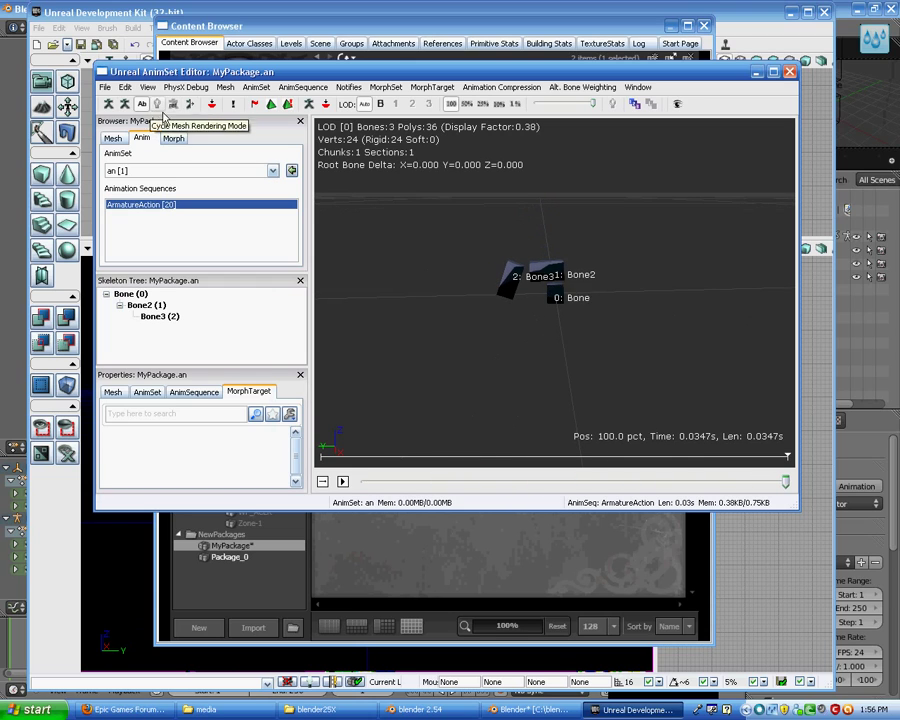
pyautogui.click(314, 110)
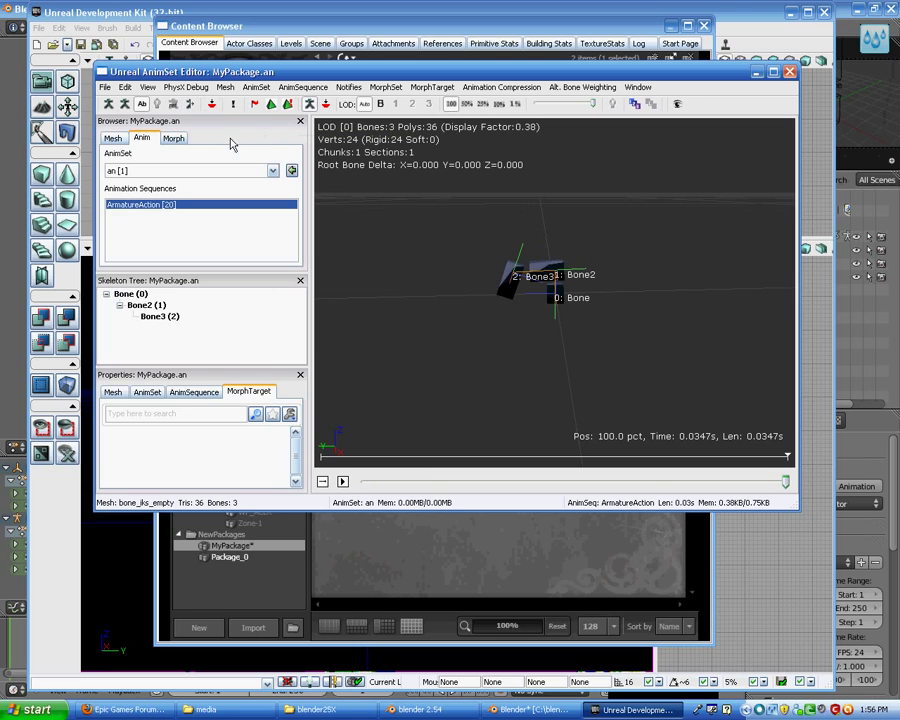
pyautogui.scroll(3, 531, 304)
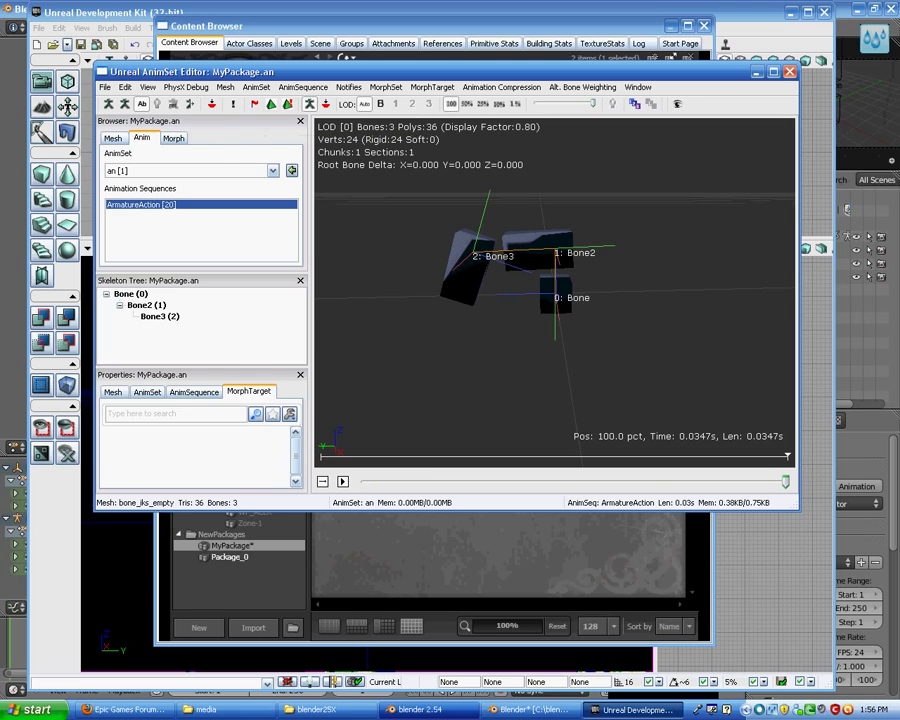
# Switch back to Blender and step the armature animation forward to frame 23 to compare it with the imported sequence.
pyautogui.click(529, 708)
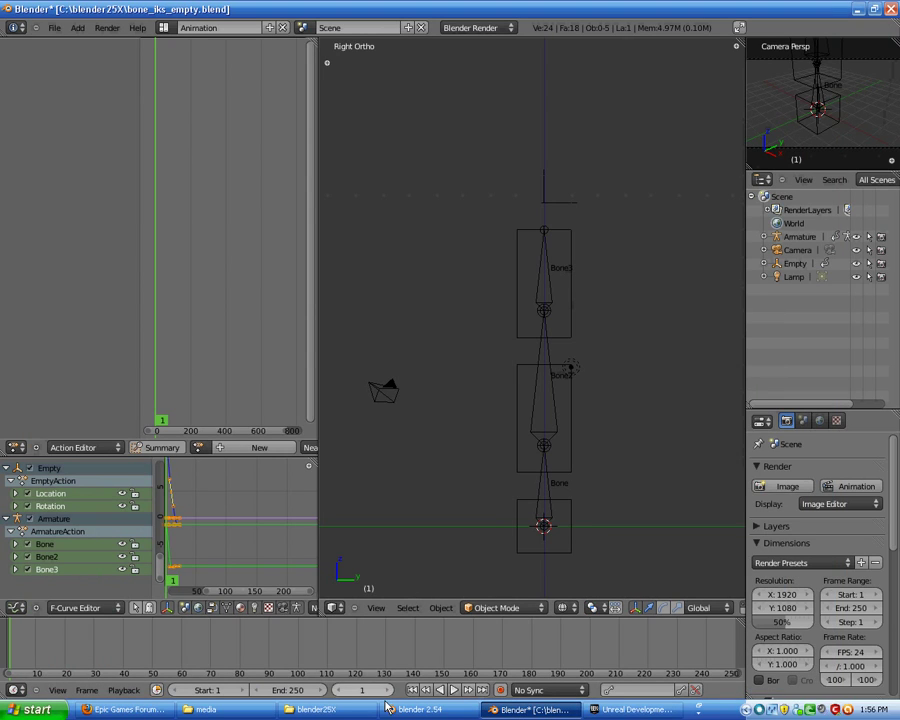
pyautogui.press('Right')
pyautogui.press('Right')
pyautogui.press('Right')
pyautogui.press('Right')
pyautogui.press('Right')
pyautogui.press('Right')
pyautogui.press('Right')
pyautogui.press('Right')
pyautogui.press('Right')
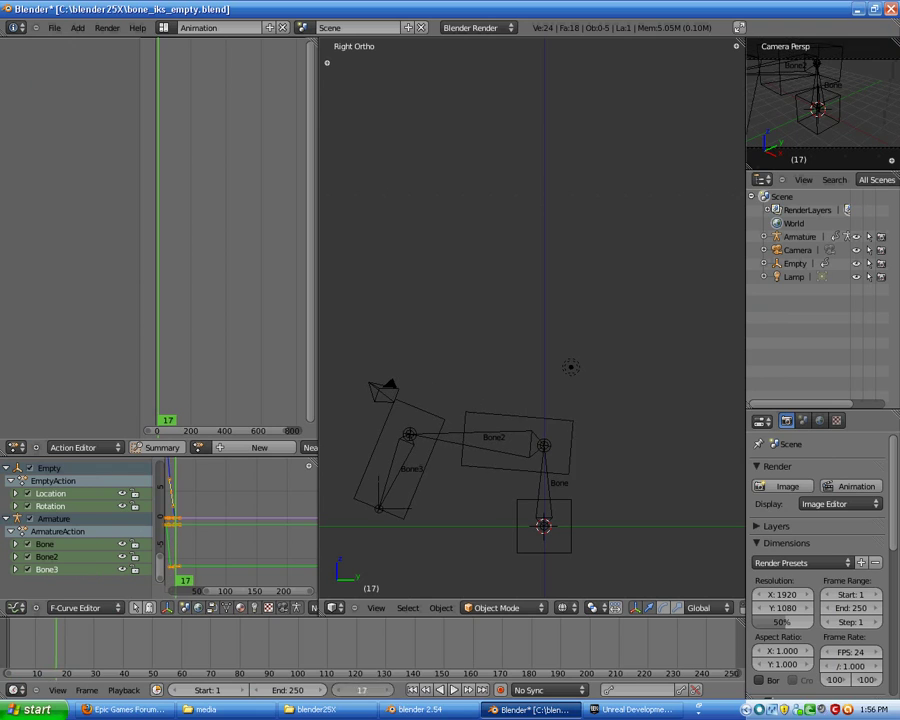
# Select the Empty and the armature in turn to compare their keyframed actions.
pyautogui.rightClick(402, 536)
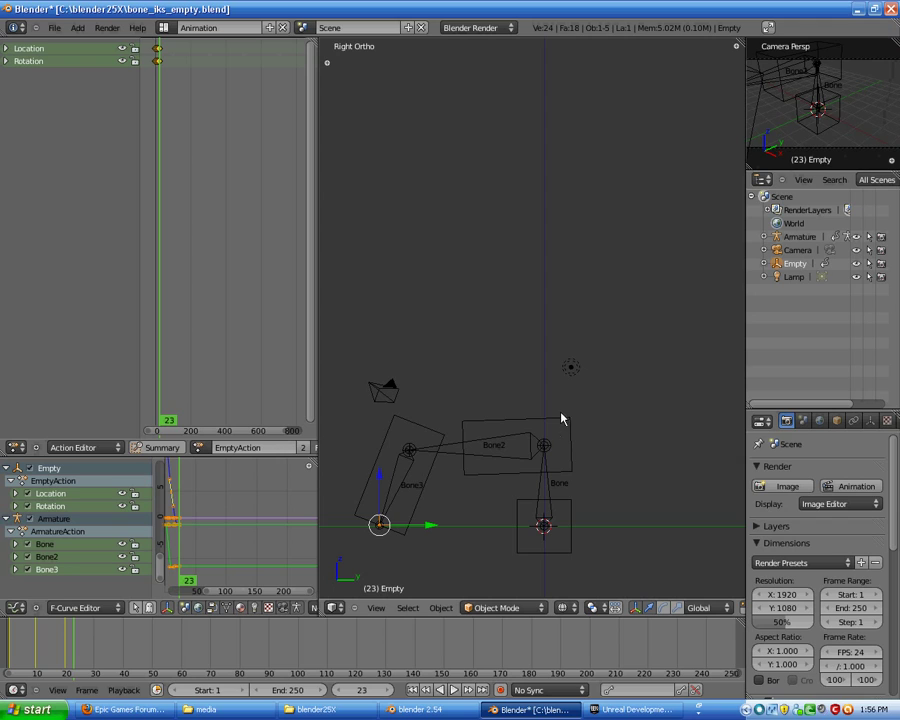
pyautogui.keyDown('shift'); pyautogui.moveTo(535, 453); pyautogui.dragTo(558, 358, button='middle'); pyautogui.keyUp('shift')
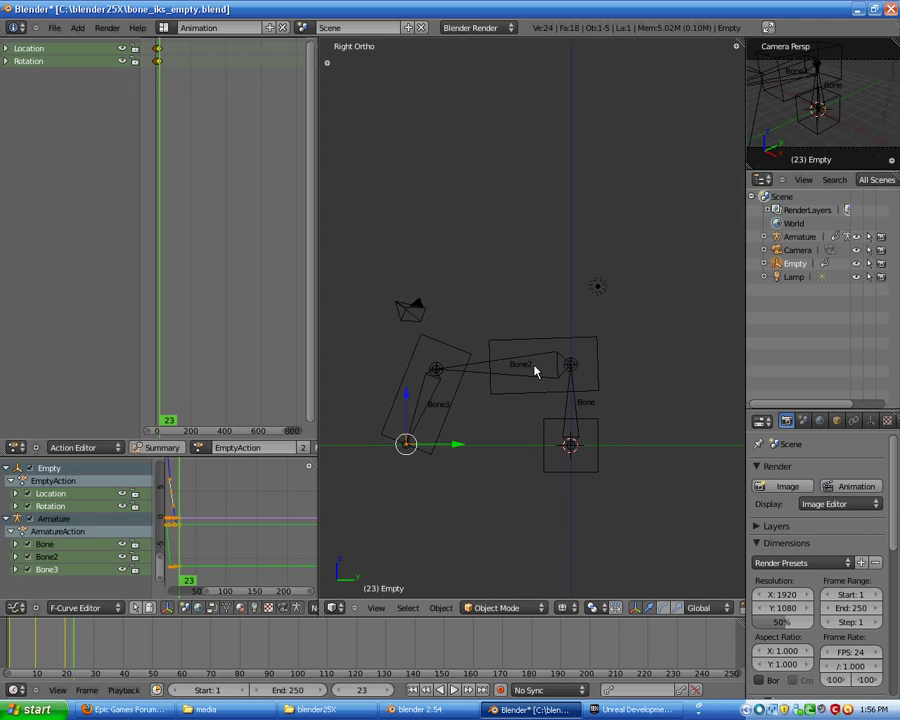
pyautogui.rightClick(535, 372)
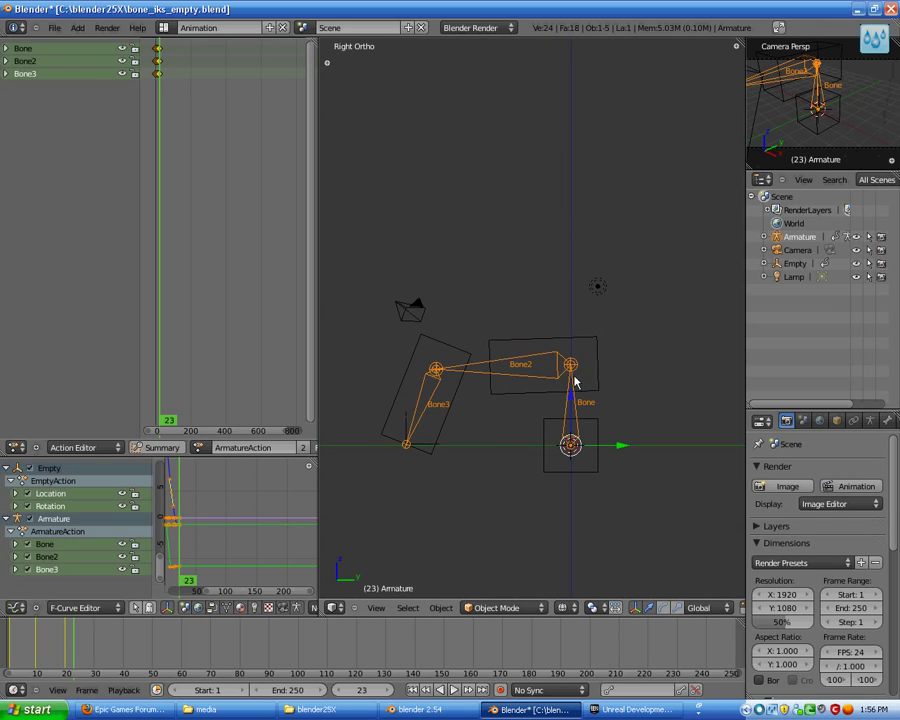
# Check the PSK/PSA export log in the Blender console and return to the animation scene.
pyautogui.keyDown('shift'); pyautogui.moveTo(598, 345); pyautogui.dragTo(624, 300, button='middle'); pyautogui.keyUp('shift')
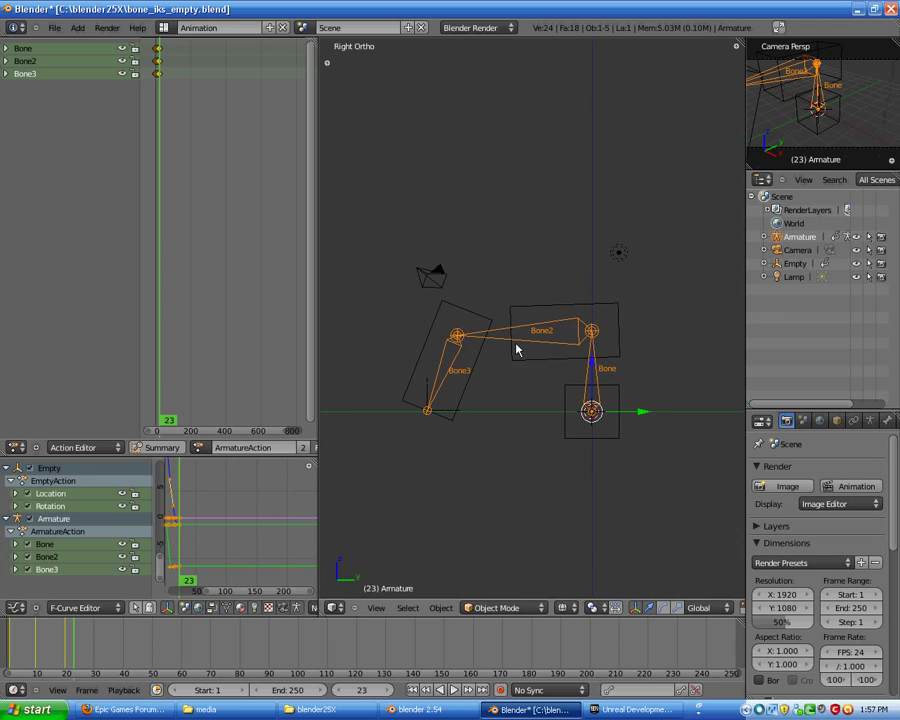
pyautogui.click(440, 710)
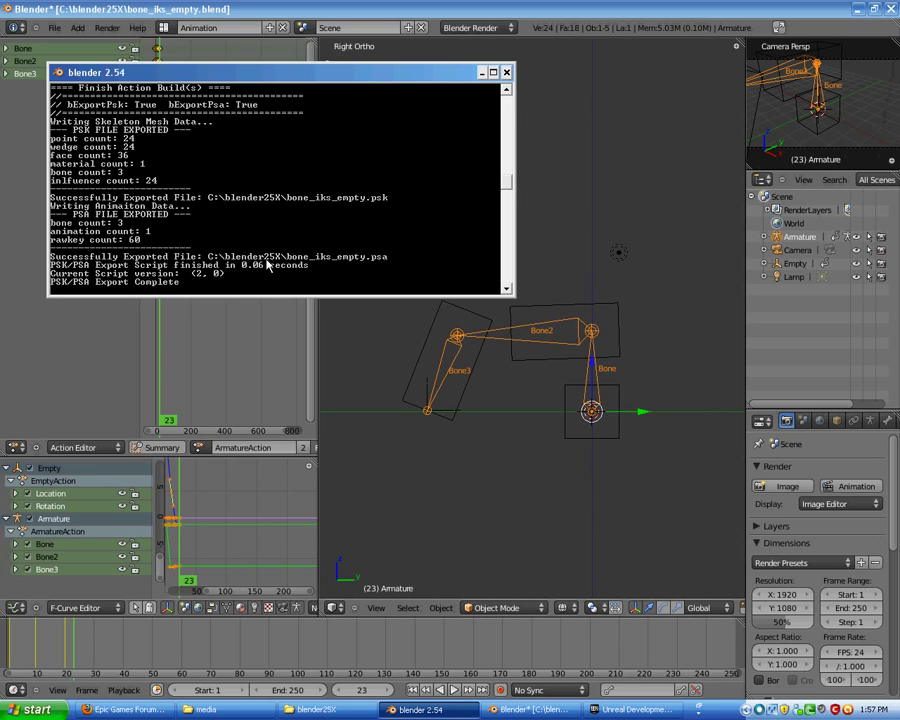
pyautogui.click(587, 336)
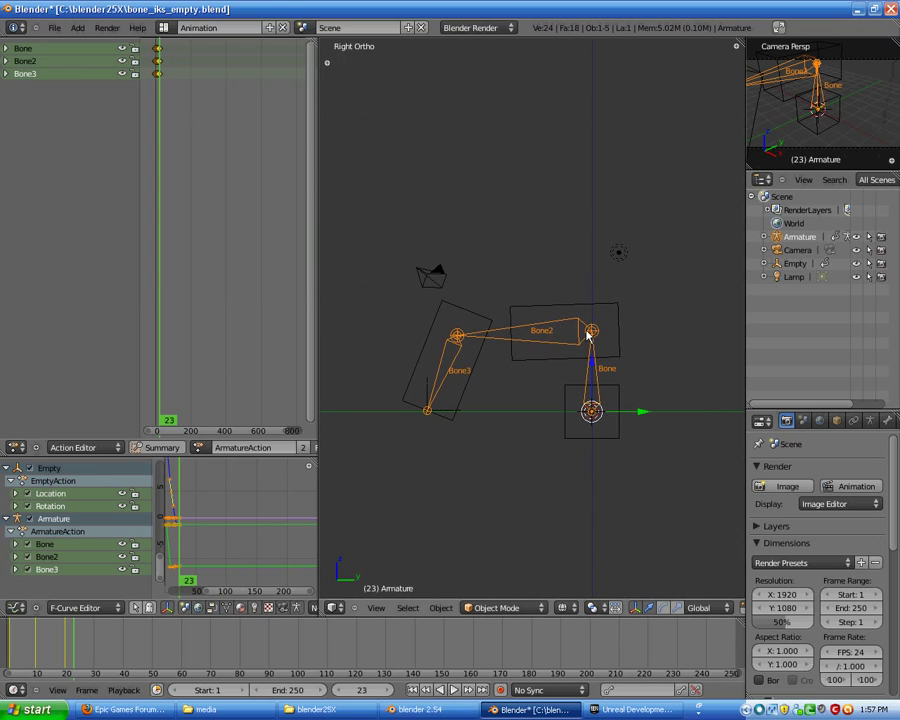
# Compare the actions of the Empty and the armature, and step the armature animation back to frame 1.
pyautogui.rightClick(455, 420)
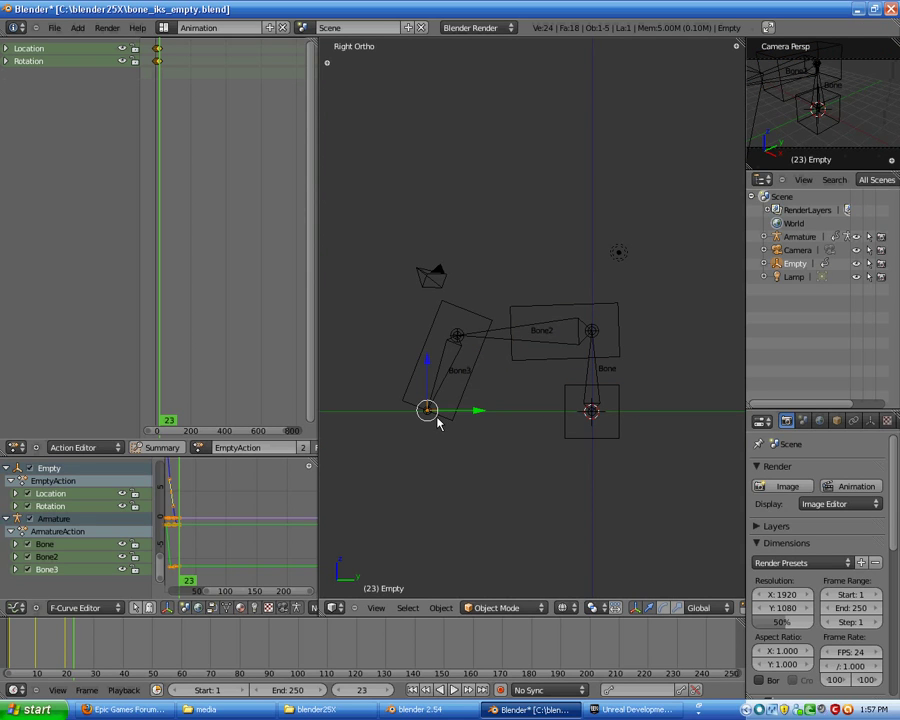
pyautogui.rightClick(467, 351)
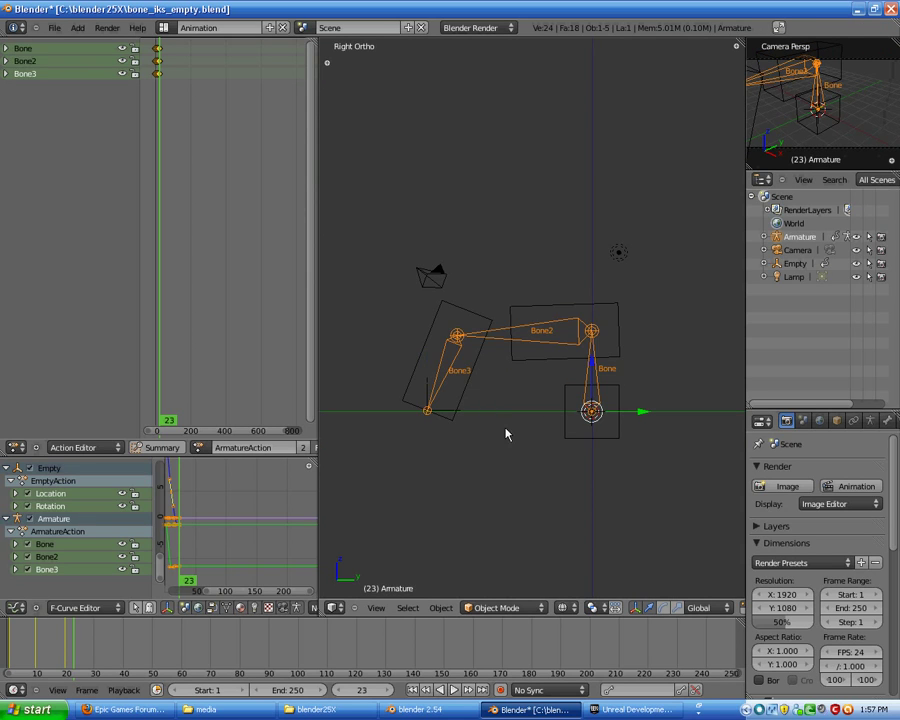
pyautogui.click(348, 694)
pyautogui.click(348, 694)
pyautogui.click(348, 694)
pyautogui.press('Left')
pyautogui.press('Left')
pyautogui.press('Left')
pyautogui.press('Left')
pyautogui.press('Left')
pyautogui.press('Left')
pyautogui.press('Left')
pyautogui.press('Left')
pyautogui.press('Left')
pyautogui.press('Left')
pyautogui.press('Left')
pyautogui.press('Left')
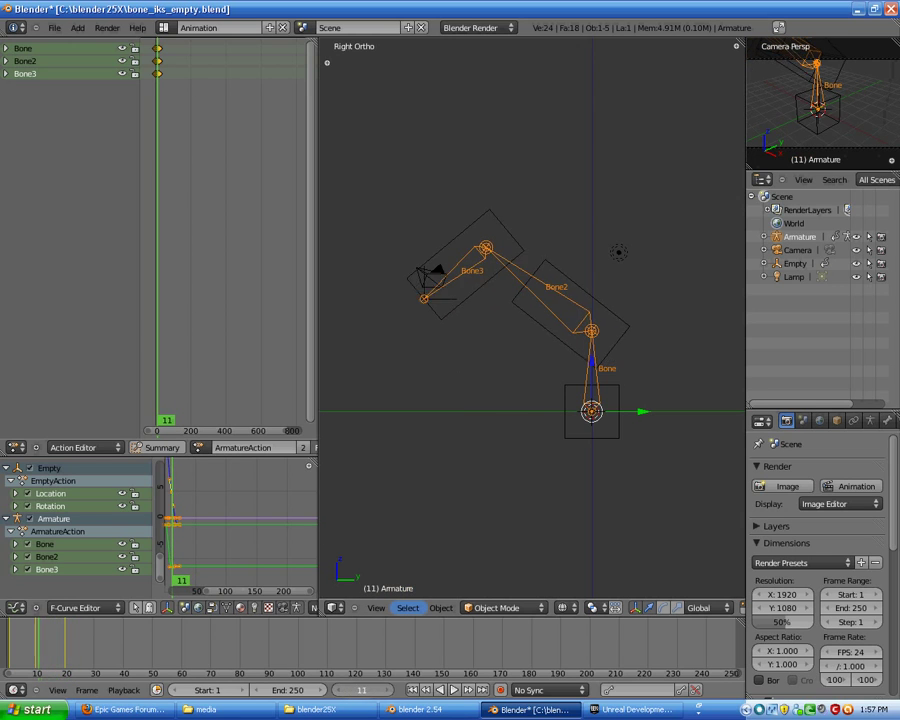
pyautogui.press('Left')
pyautogui.press('Left')
pyautogui.press('Left')
pyautogui.press('Left')
pyautogui.press('Left')
pyautogui.press('Left')
pyautogui.press('Left')
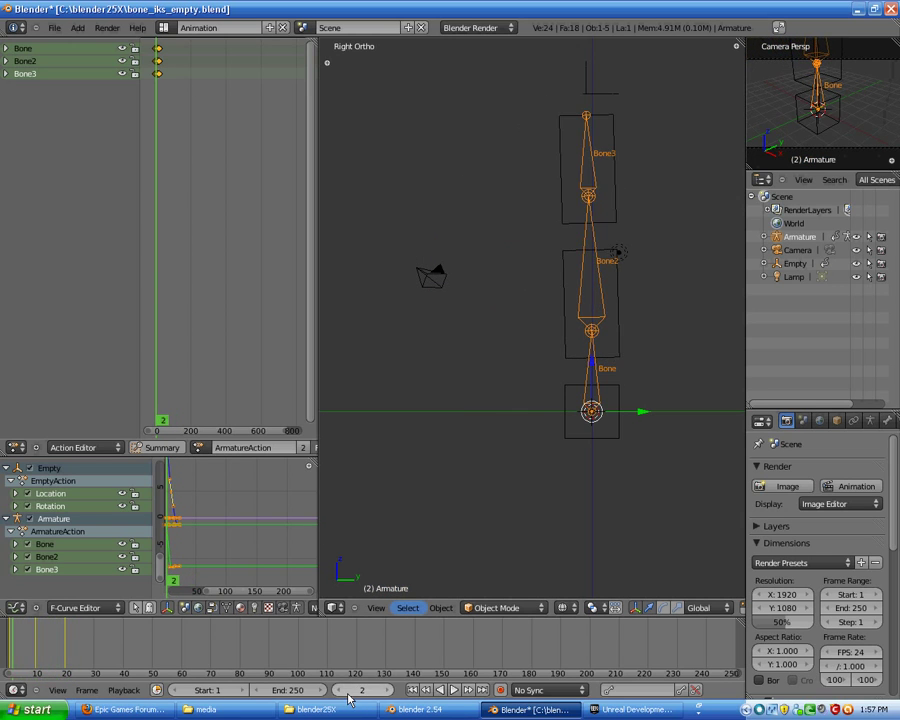
pyautogui.keyDown('shift'); pyautogui.moveTo(625, 255); pyautogui.dragTo(610, 335, button='middle'); pyautogui.keyUp('shift')
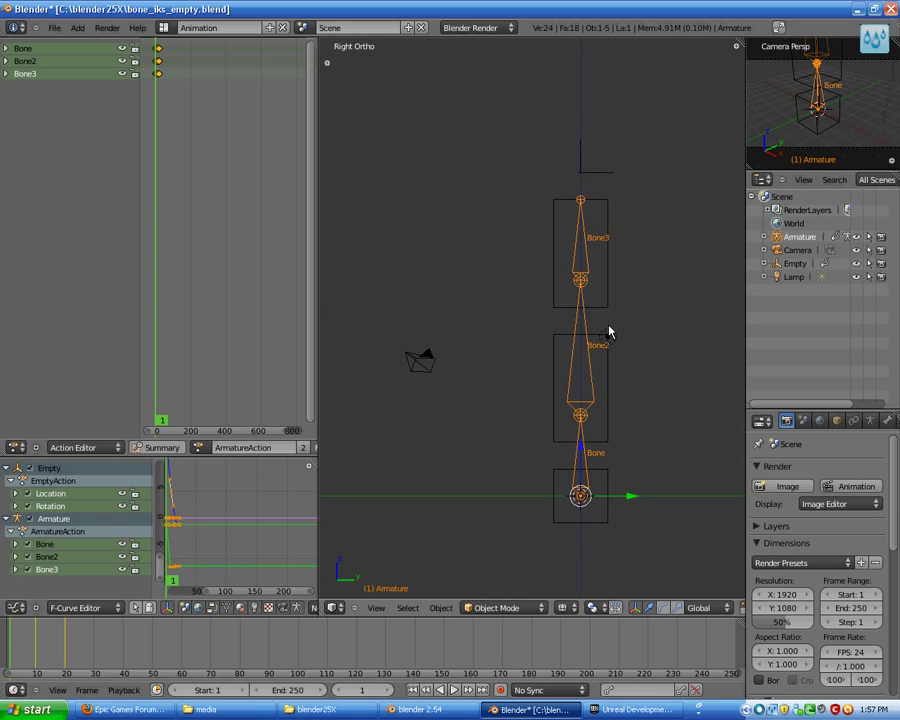